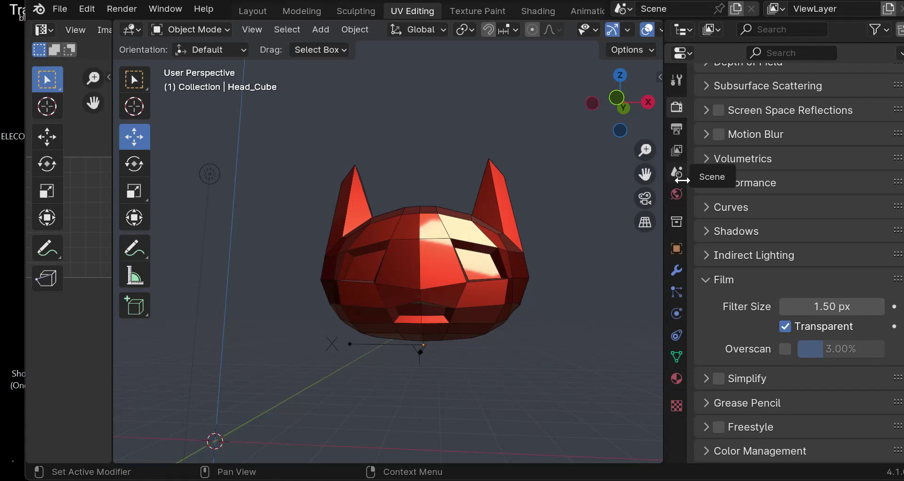
Look through the scene camera and pan it so the head sits near the middle of the camera frame
mouse_move(617, 100)
mouse_down()
mouse_move(624, 94)
mouse_move(626, 102)
mouse_move(624, 92)
mouse_move(625, 100)
mouse_up()
scroll(518, 259, up, 2)
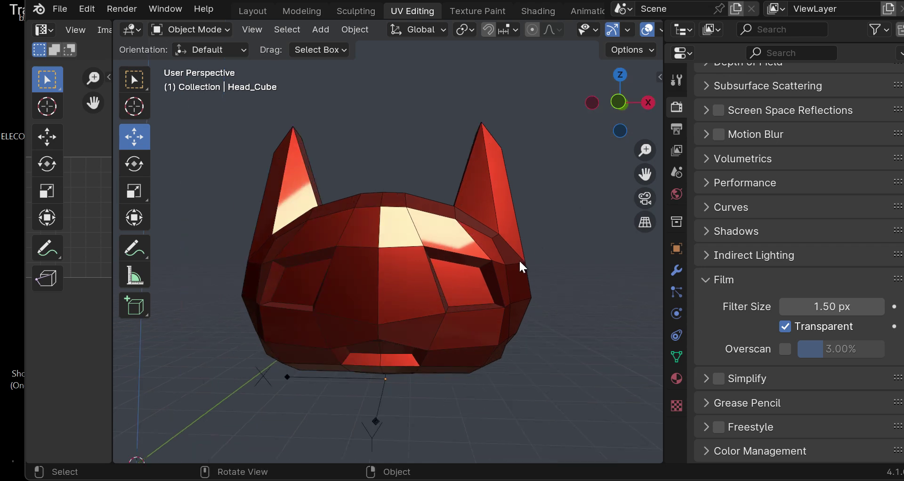
drag(620, 102, 608, 109)
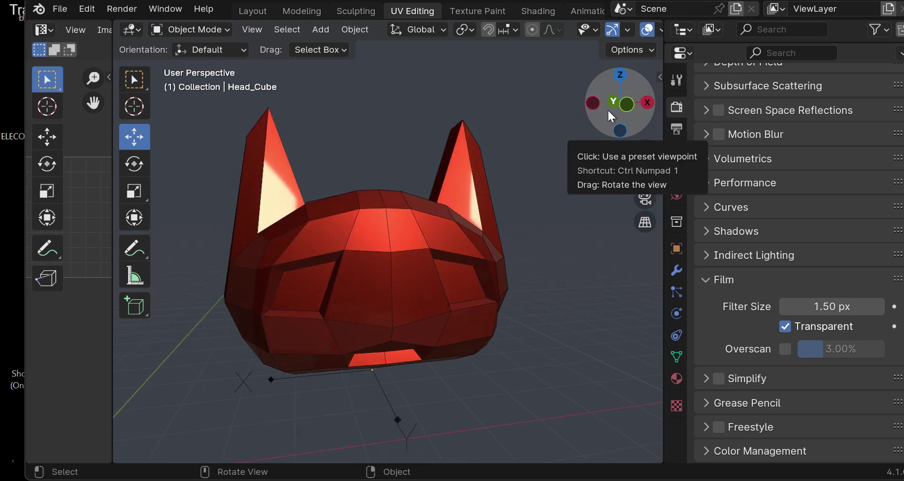
click(646, 199)
drag(666, 195, 679, 219)
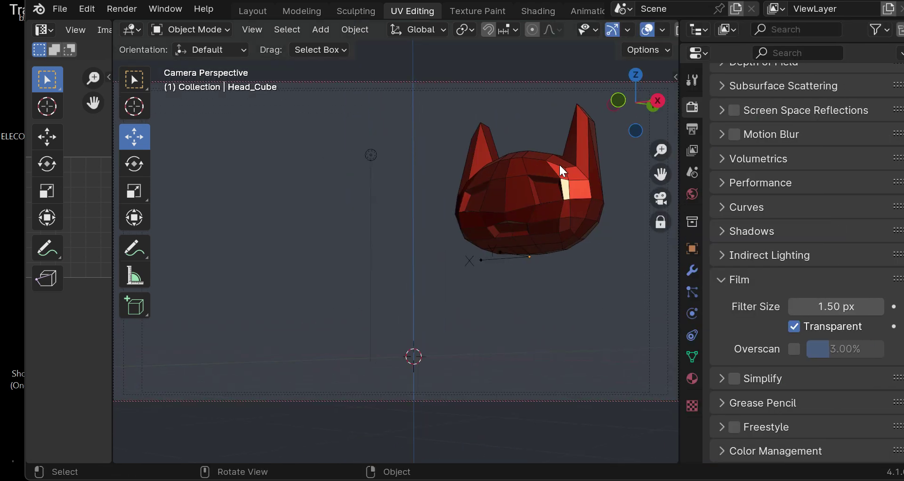
drag(661, 175, 504, 211)
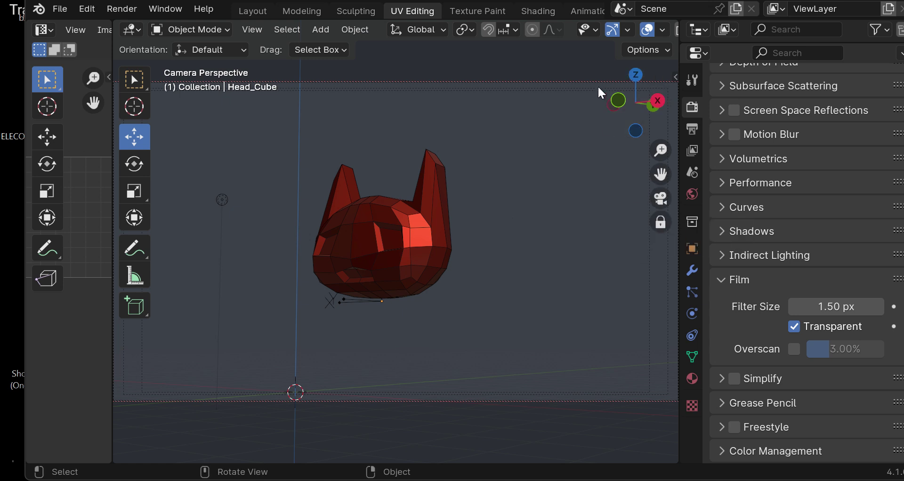
Split the 3D viewport vertically into two side-by-side viewports
right_click(570, 33)
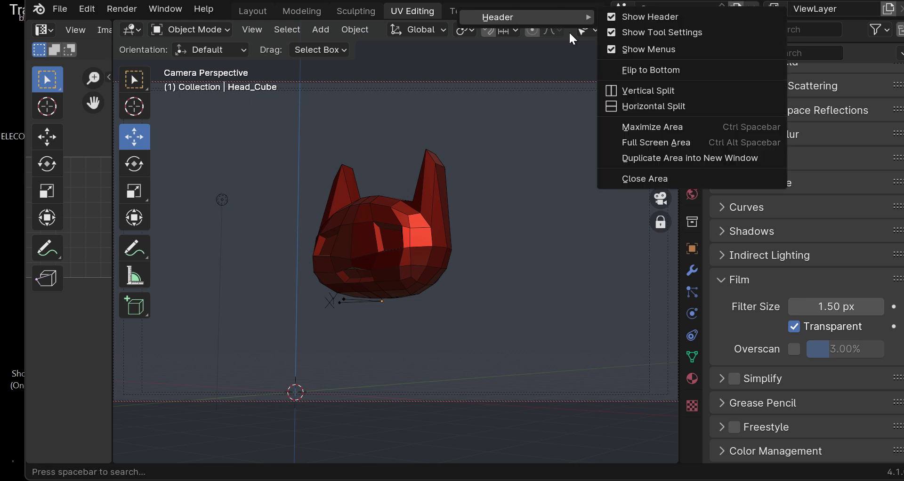
click(568, 31)
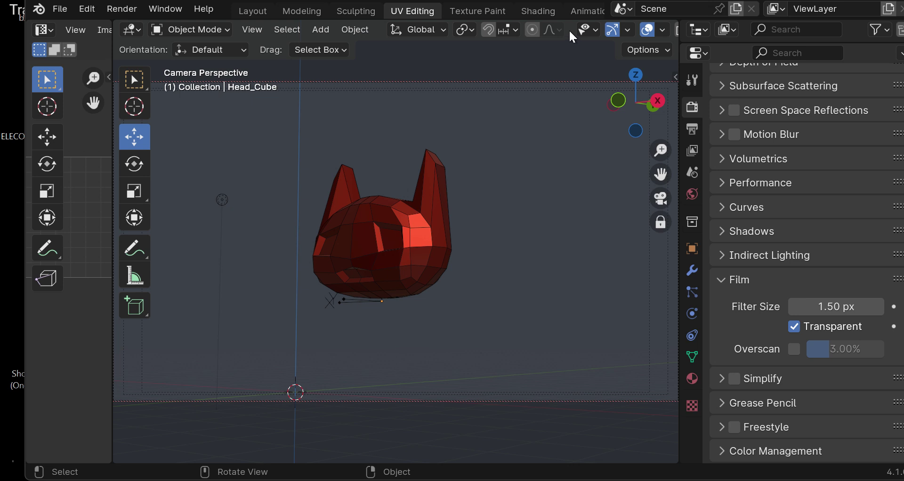
right_click(569, 31)
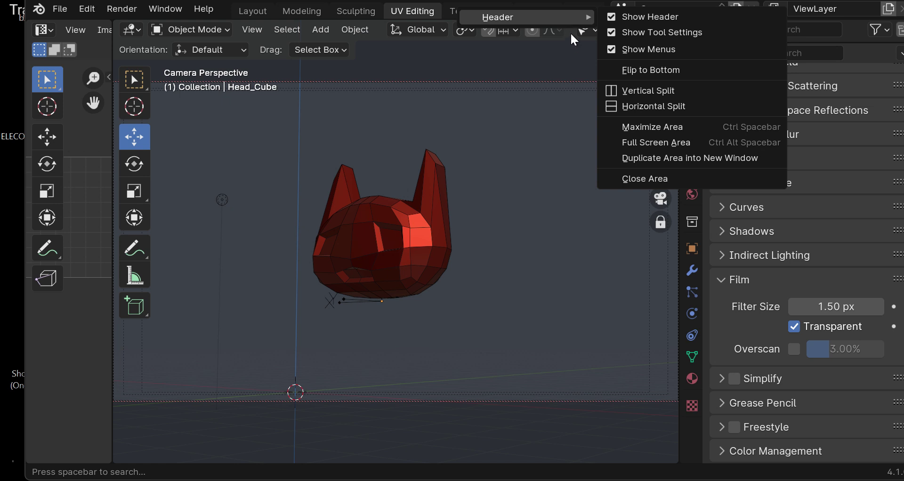
key(Escape)
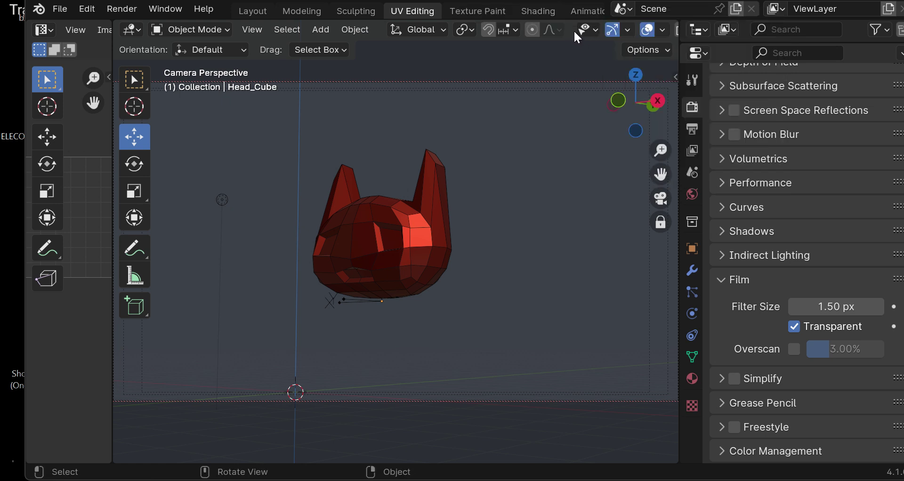
right_click(571, 29)
mouse_move(575, 23)
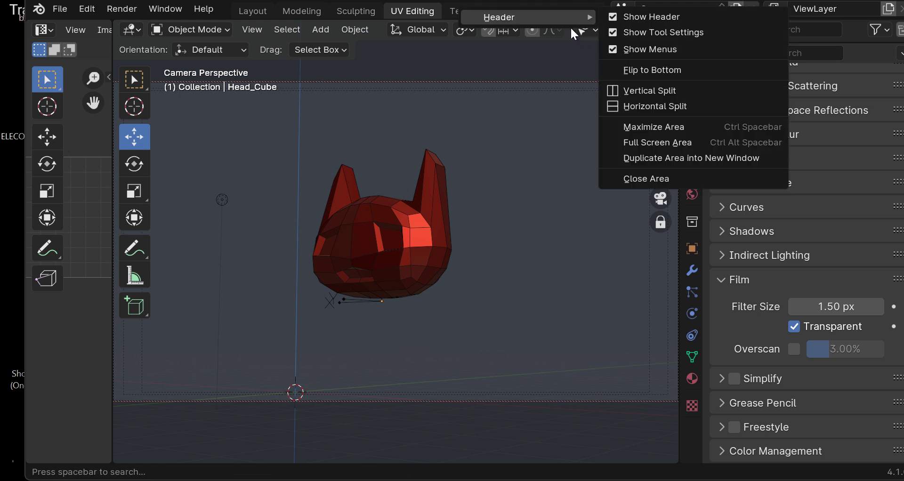
click(653, 90)
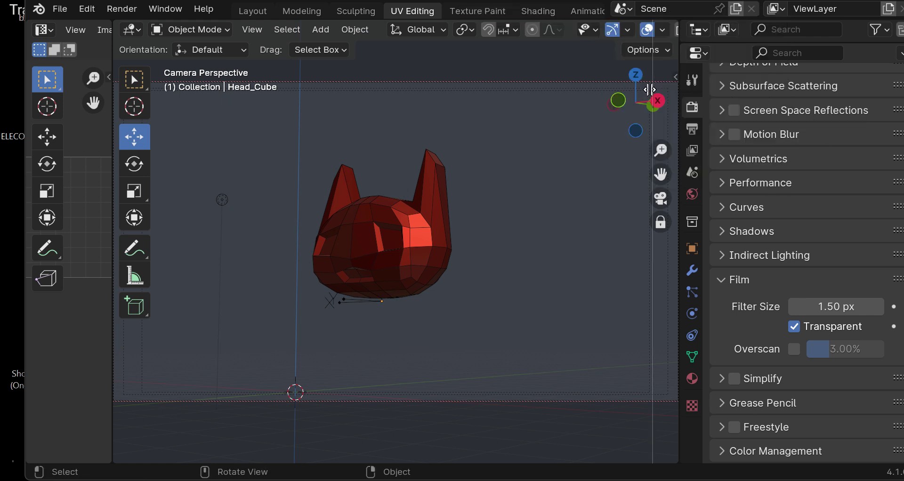
click(492, 118)
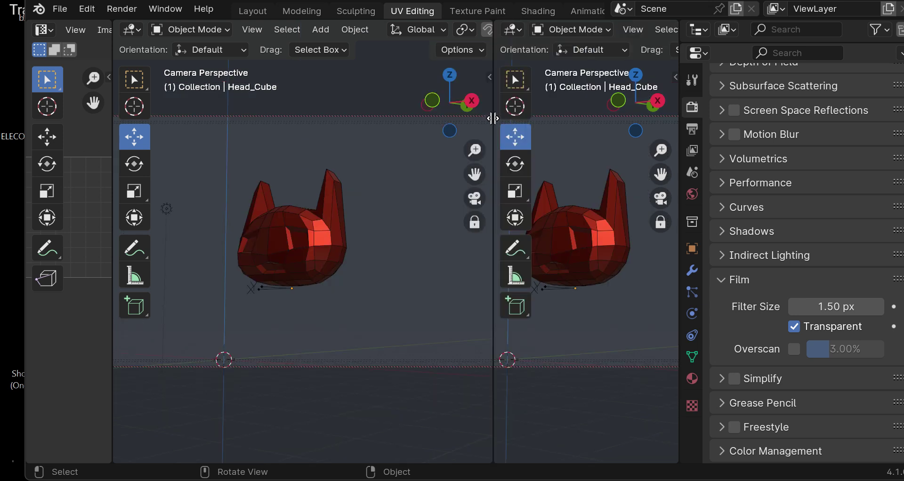
Narrow the Properties editor to widen both 3D viewports, giving the new viewport the larger share of the width
drag(678, 102, 862, 103)
drag(491, 111, 461, 103)
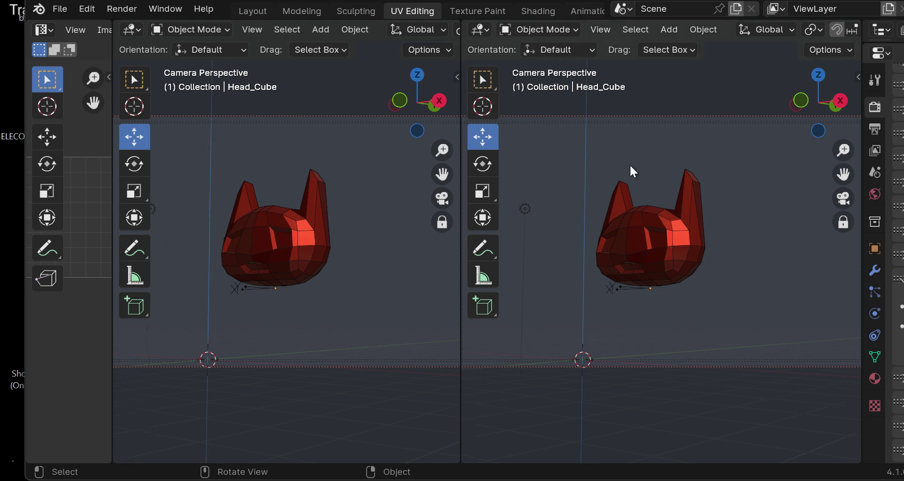
click(843, 202)
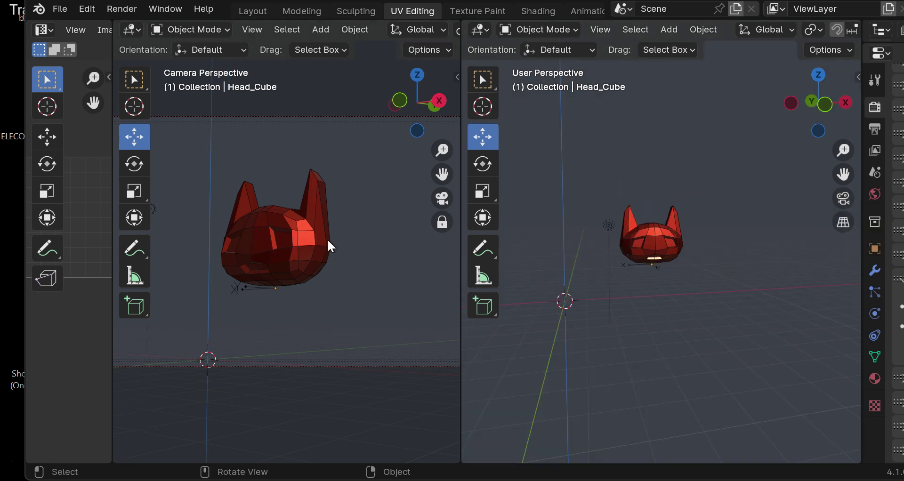
drag(463, 215, 422, 214)
click(843, 198)
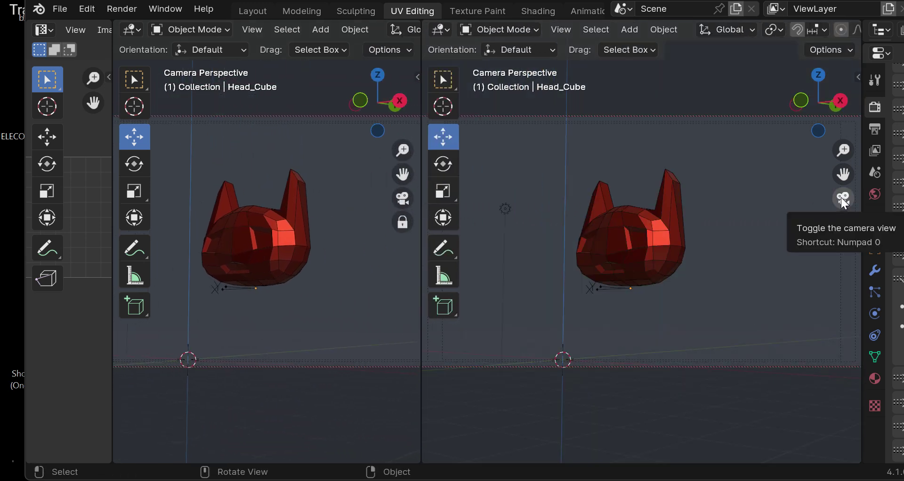
click(843, 198)
click(842, 198)
Check the Camera to View lock in the new viewport's sidebar and orbit the locked camera toward the head's front
click(855, 77)
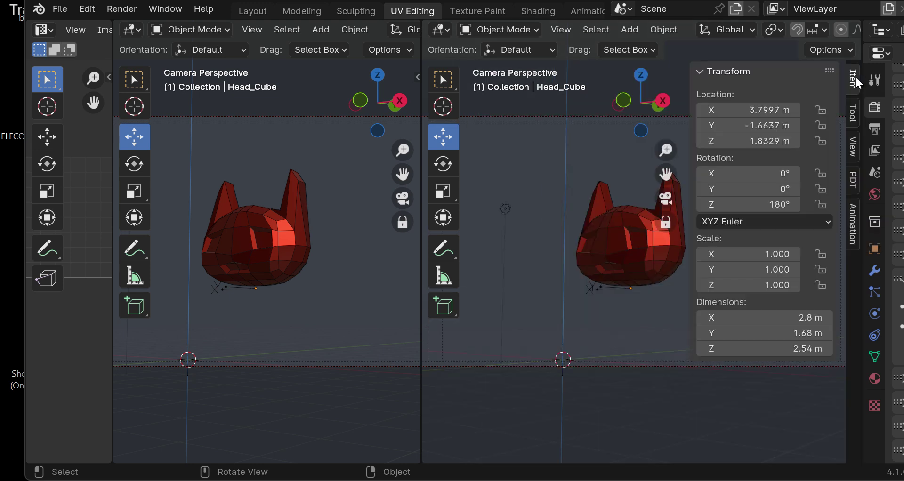
click(852, 145)
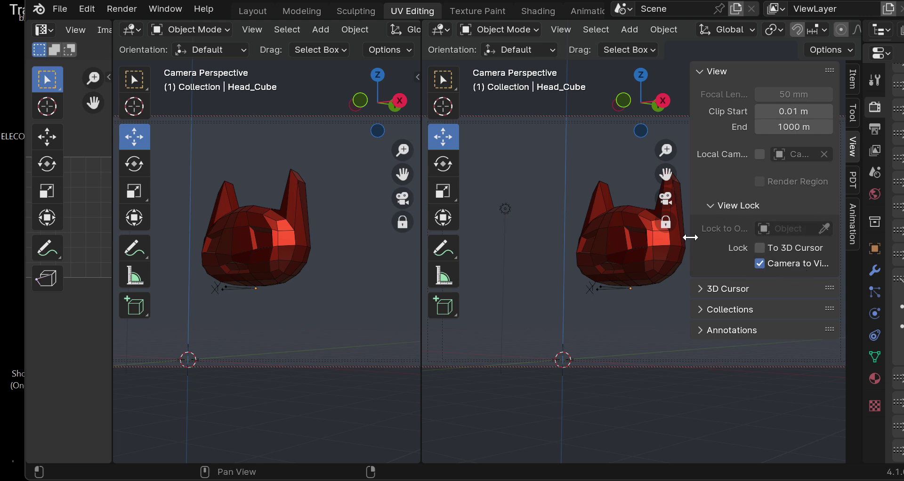
drag(690, 237, 613, 244)
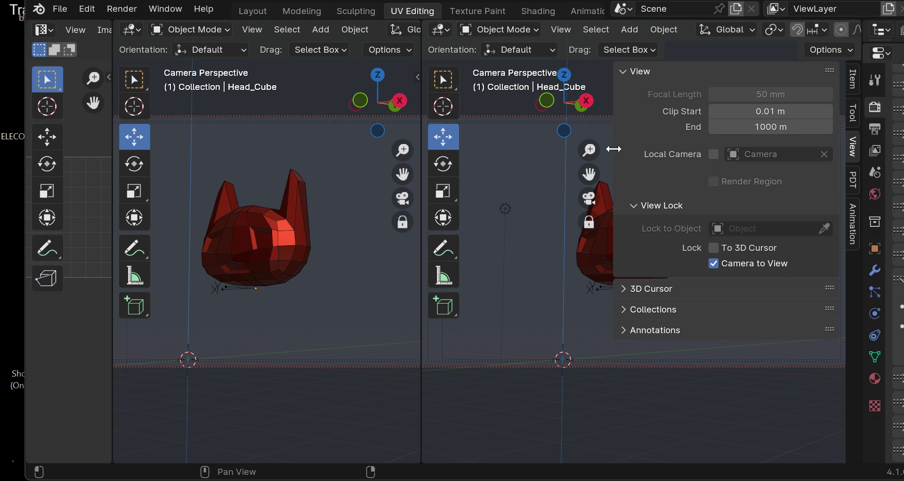
drag(614, 147, 795, 123)
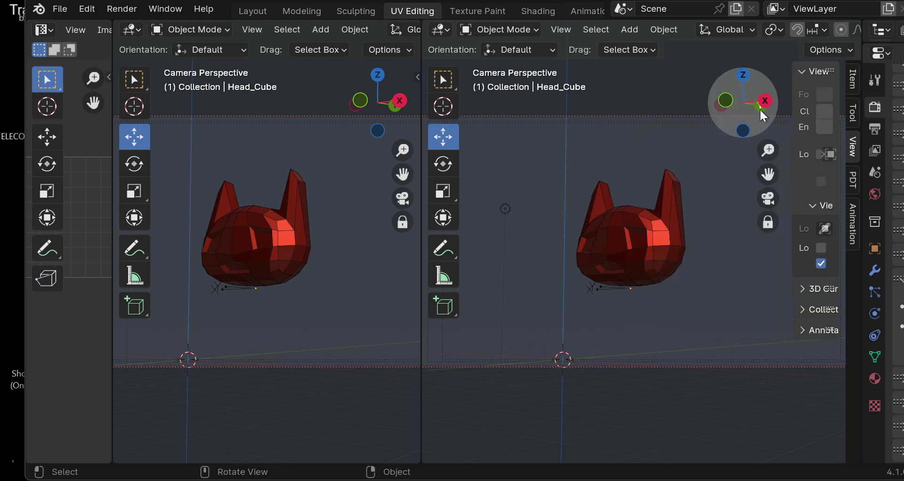
drag(744, 104, 730, 128)
Return the new viewport to a free user perspective and hide its sidebar
click(768, 198)
scroll(660, 241, down, 2)
scroll(659, 241, up, 2)
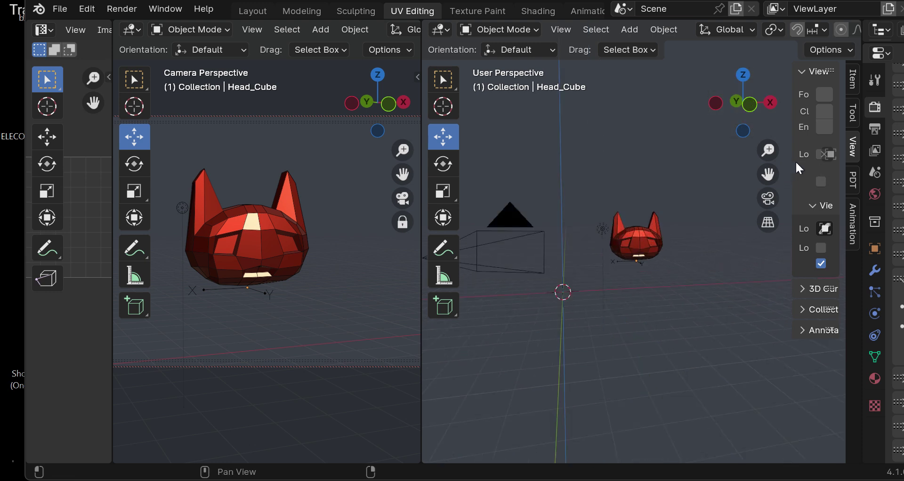
drag(792, 170, 897, 134)
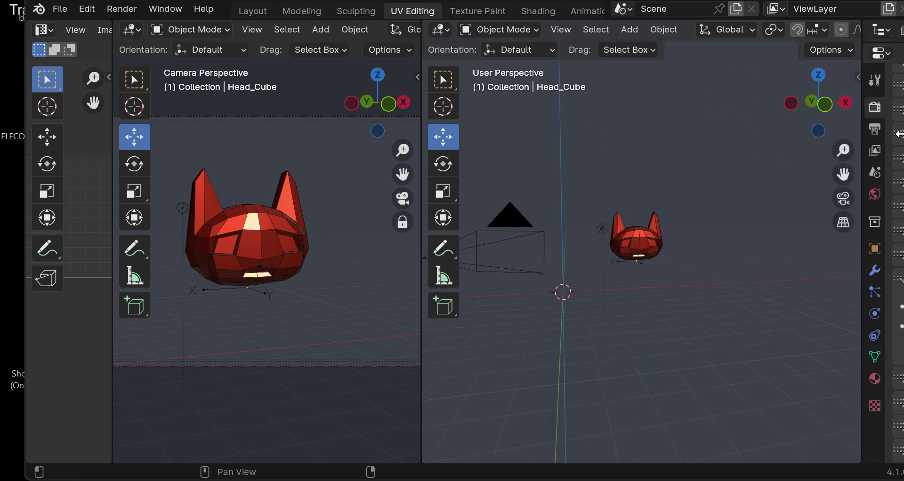
Select the camera in the user-perspective viewport, frame it, and orbit to look from behind it toward the head
scroll(733, 200, up, 1)
scroll(731, 198, down, 2)
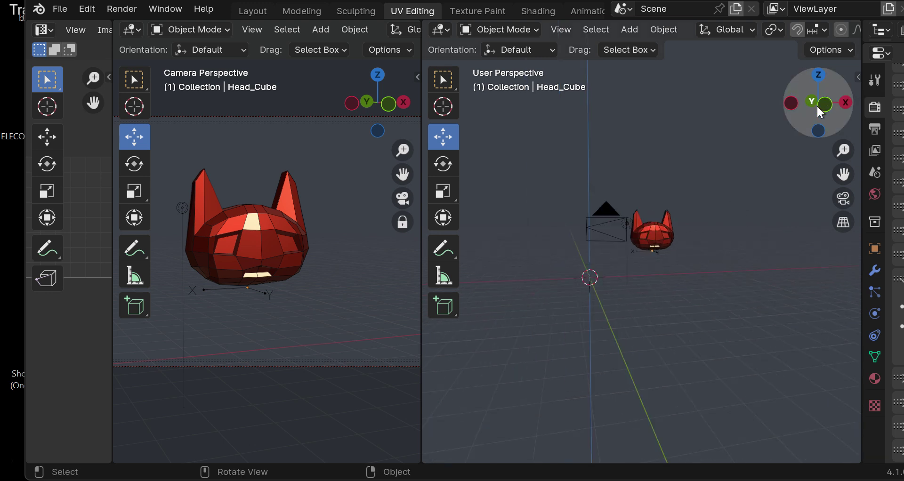
drag(817, 106, 801, 113)
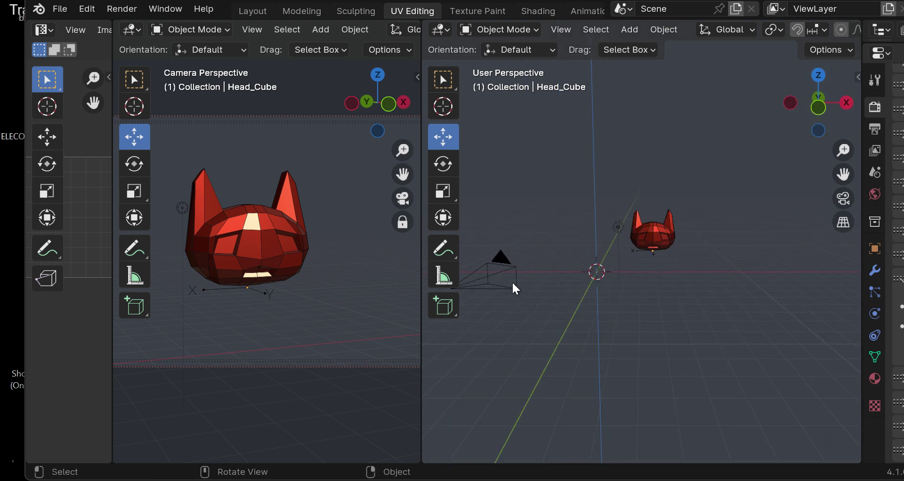
click(513, 283)
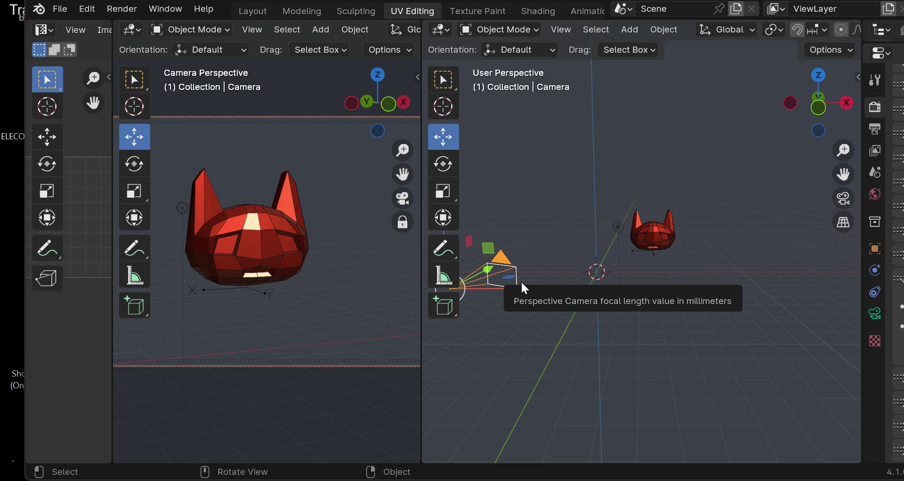
key(KP_Decimal)
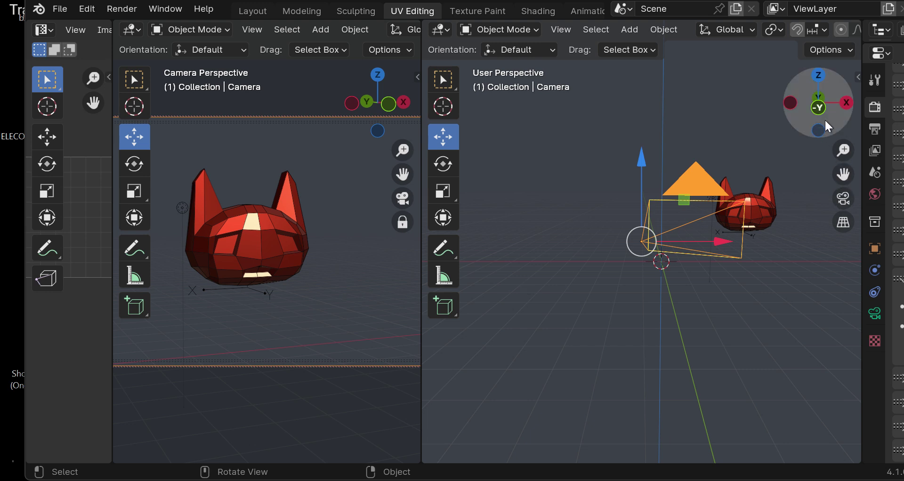
drag(818, 101, 786, 108)
drag(841, 172, 758, 189)
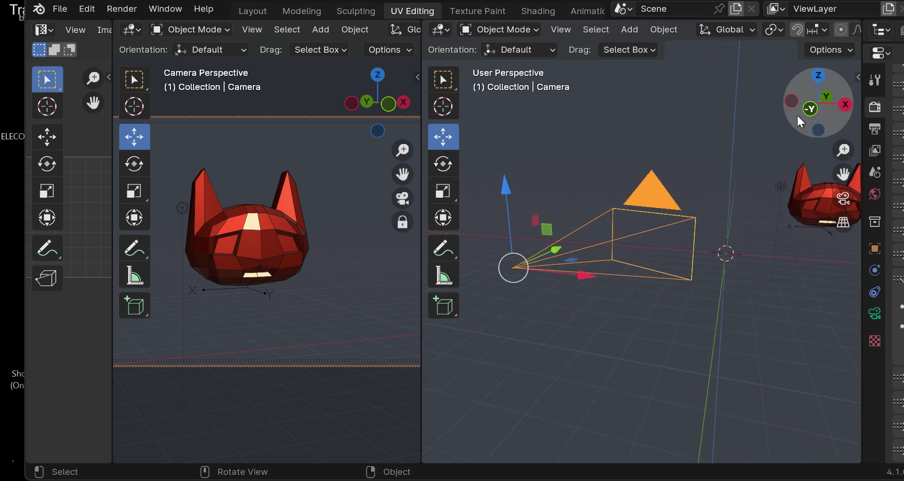
drag(803, 117, 790, 118)
drag(842, 174, 893, 135)
drag(856, 165, 853, 168)
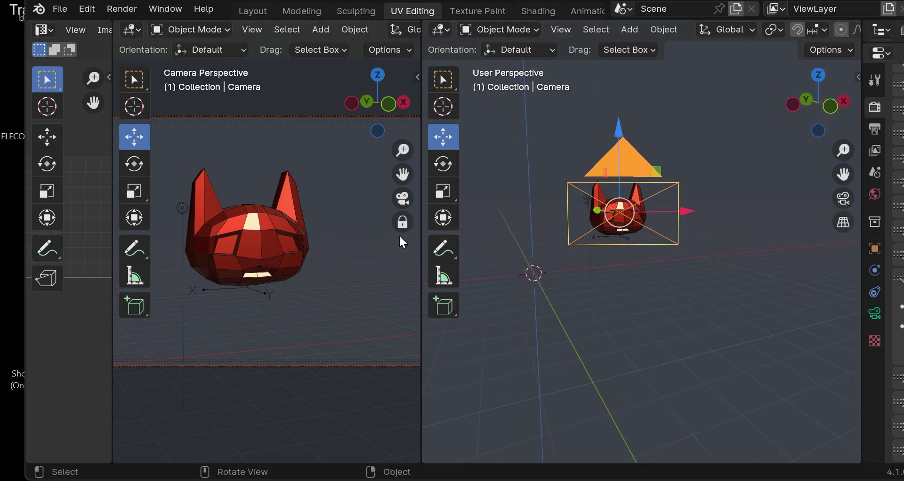
Widen the camera-view viewport by shrinking the neighbouring image editor
click(403, 200)
click(403, 200)
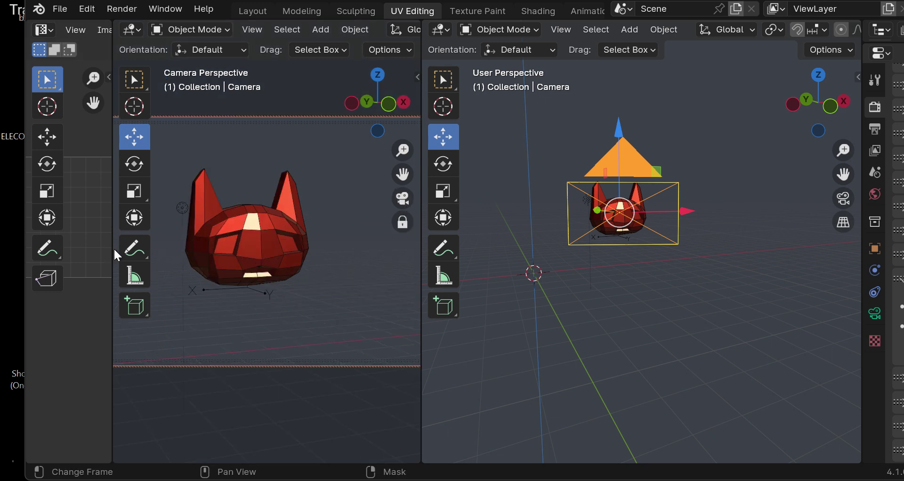
drag(114, 247, 7, 238)
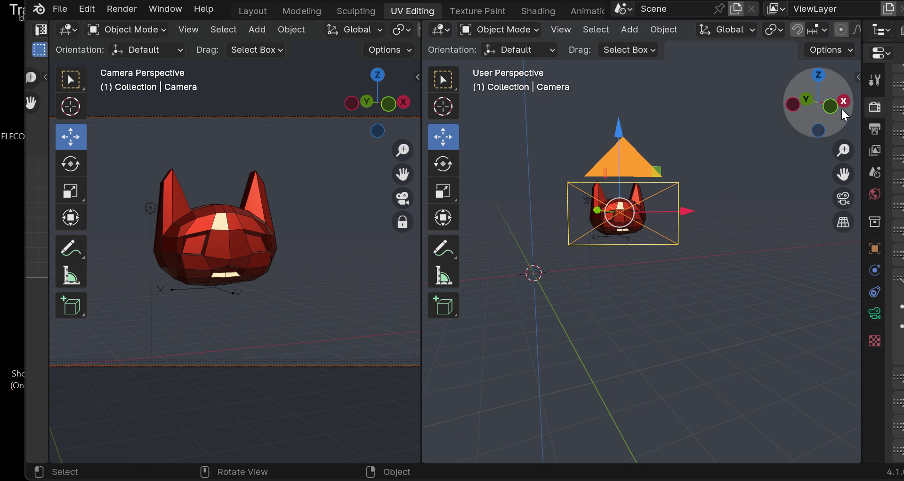
drag(826, 111, 782, 118)
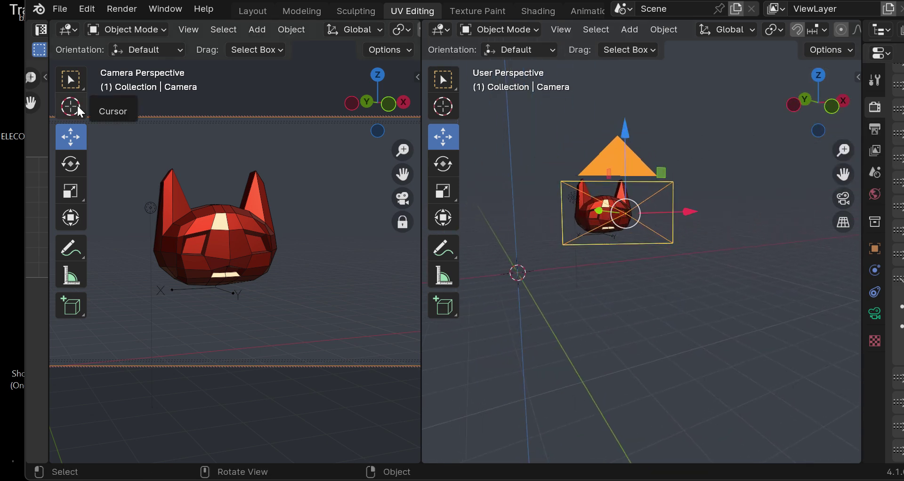
Render the active scene as a still image, inspect the rendered head, and minimize the render window
click(119, 14)
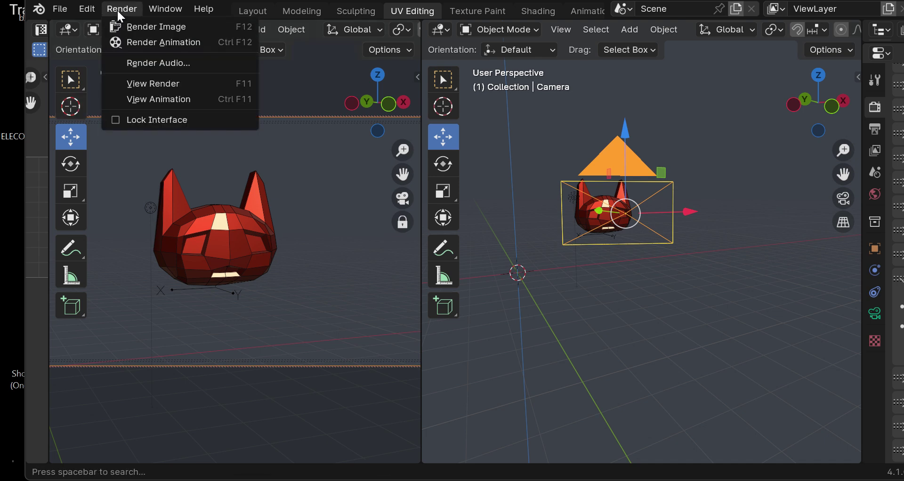
click(148, 29)
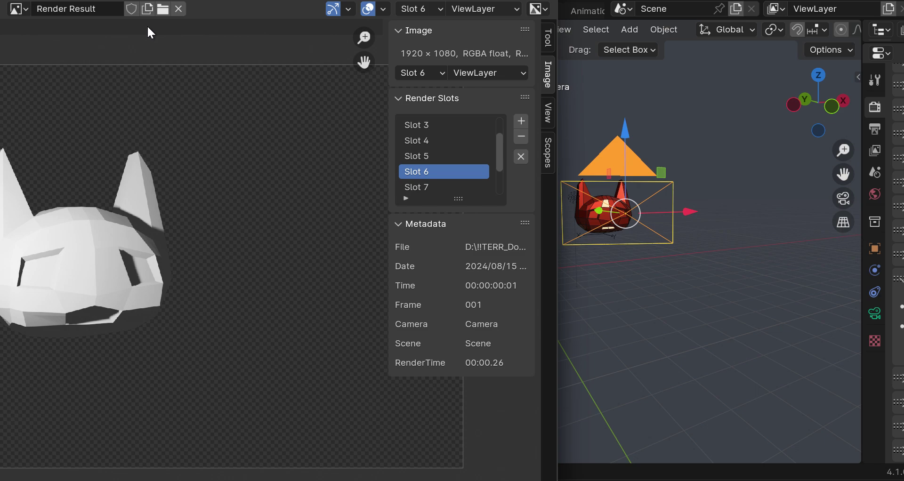
drag(148, 28, 353, 25)
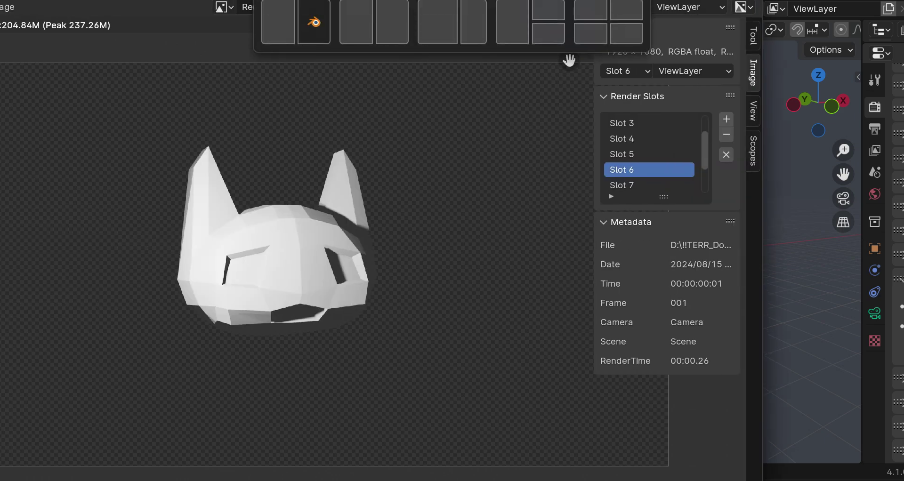
drag(568, 60, 1, 188)
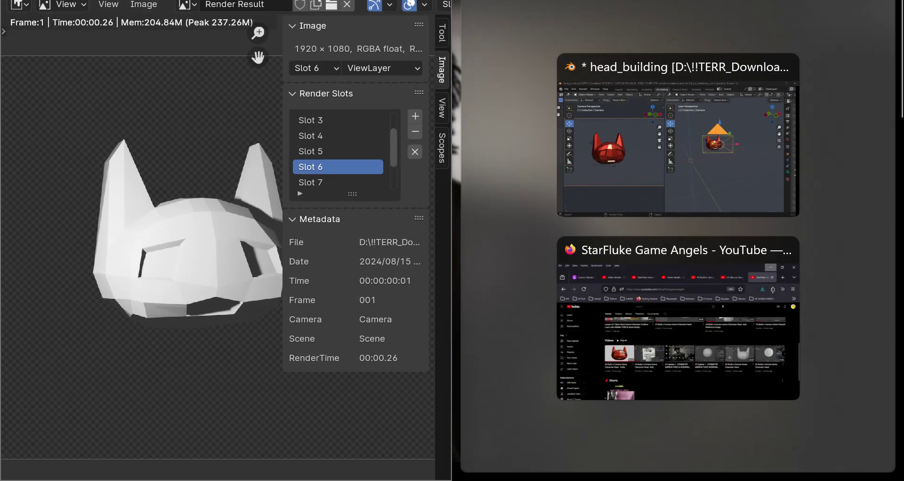
drag(295, 1, 302, 150)
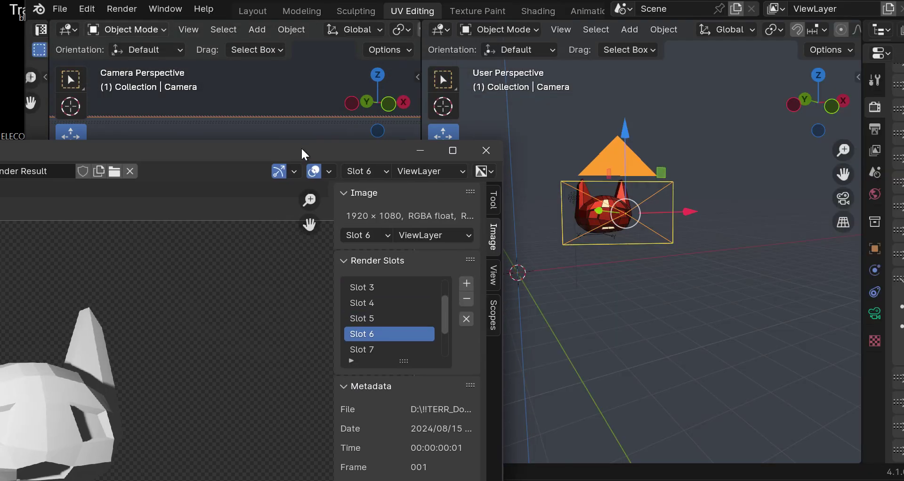
click(420, 151)
Render the user-perspective viewport as an image, inspect the result, and move the render window out of the way
click(561, 29)
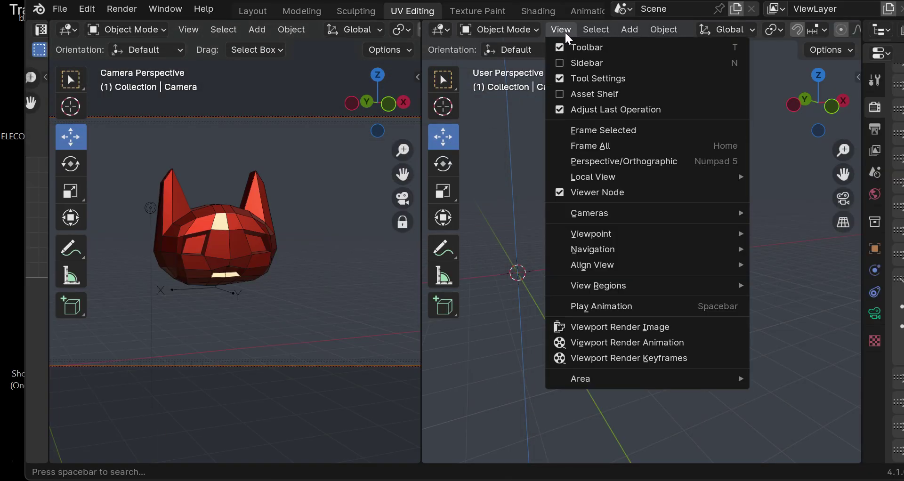
click(595, 334)
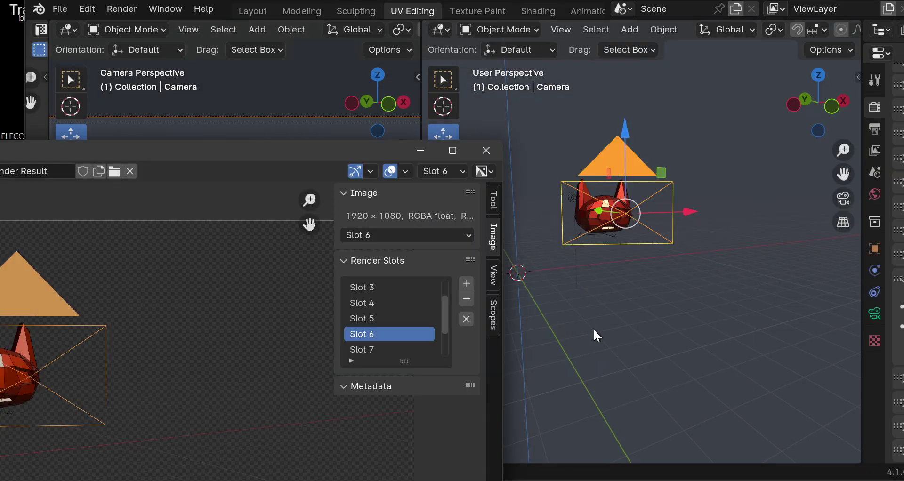
drag(151, 150, 486, 5)
scroll(474, 222, down, 2)
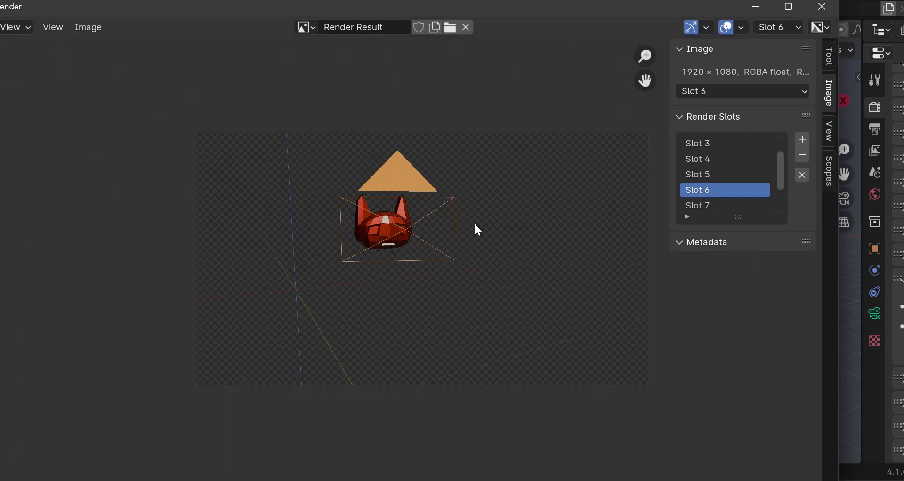
scroll(474, 222, up, 1)
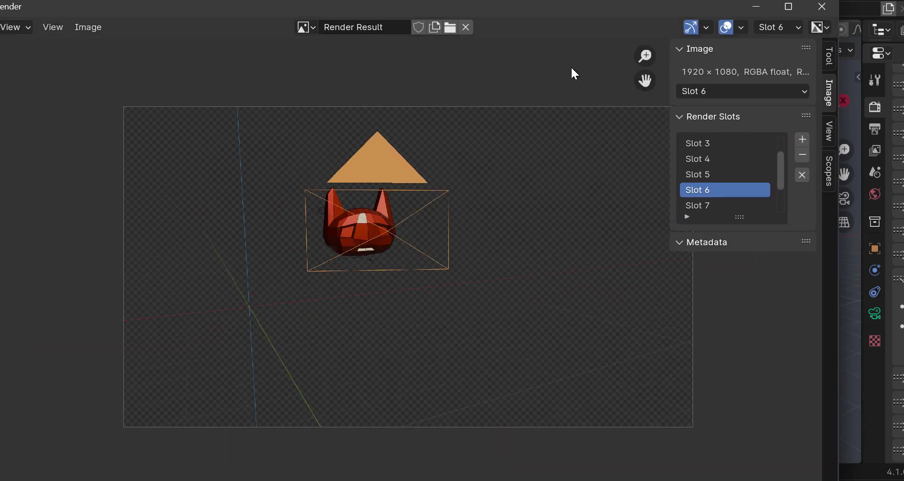
drag(600, 8, 278, 293)
click(561, 30)
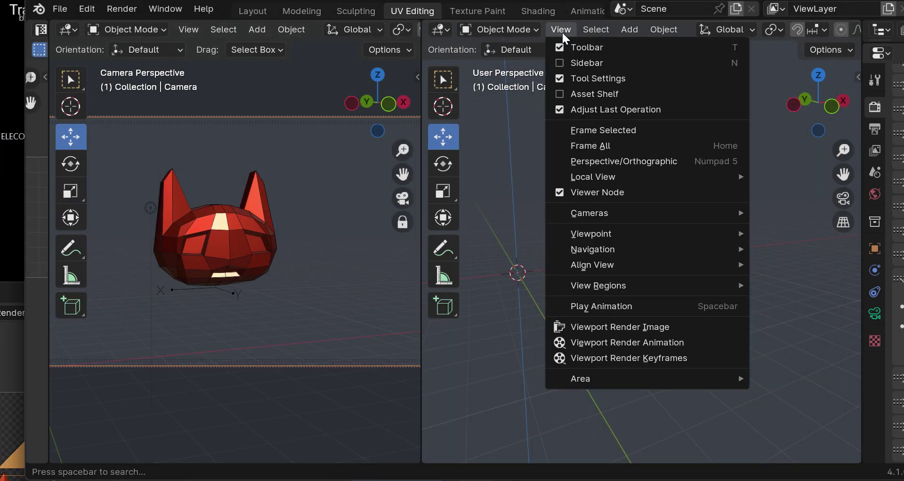
click(609, 326)
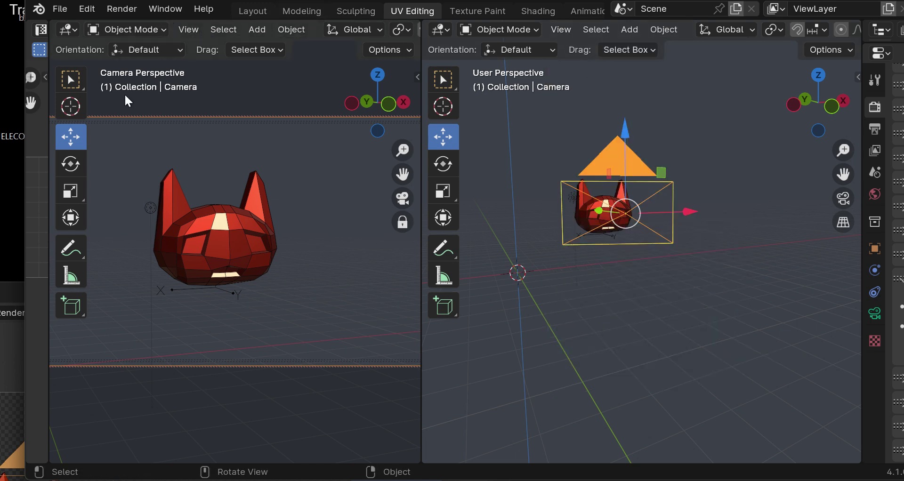
click(190, 30)
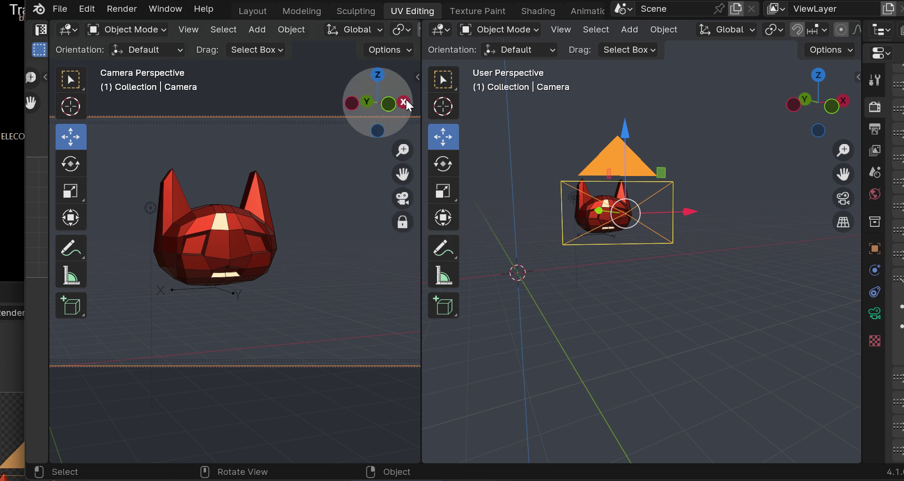
Orbit the user-perspective viewport to face the head from the front and widen the camera-view viewport
mouse_move(421, 92)
mouse_down()
mouse_move(298, 103)
mouse_move(421, 103)
mouse_up()
scroll(609, 198, up, 4)
scroll(610, 198, down, 3)
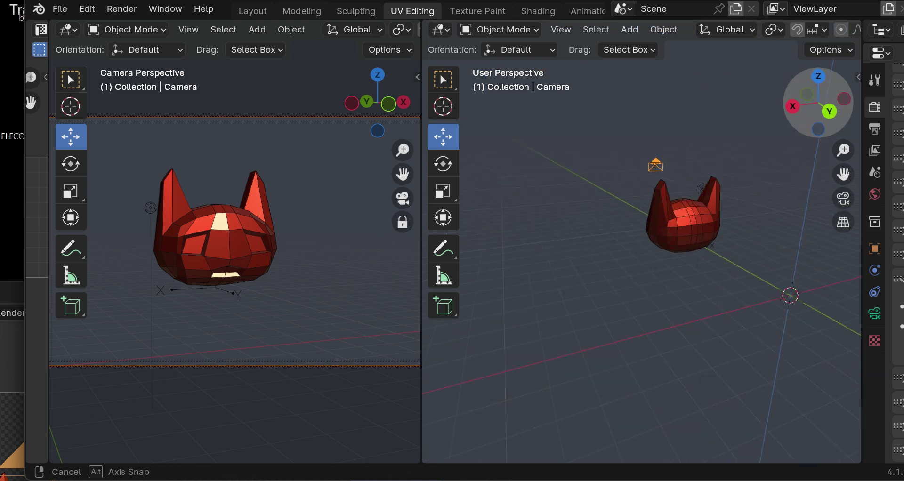
drag(818, 102, 833, 118)
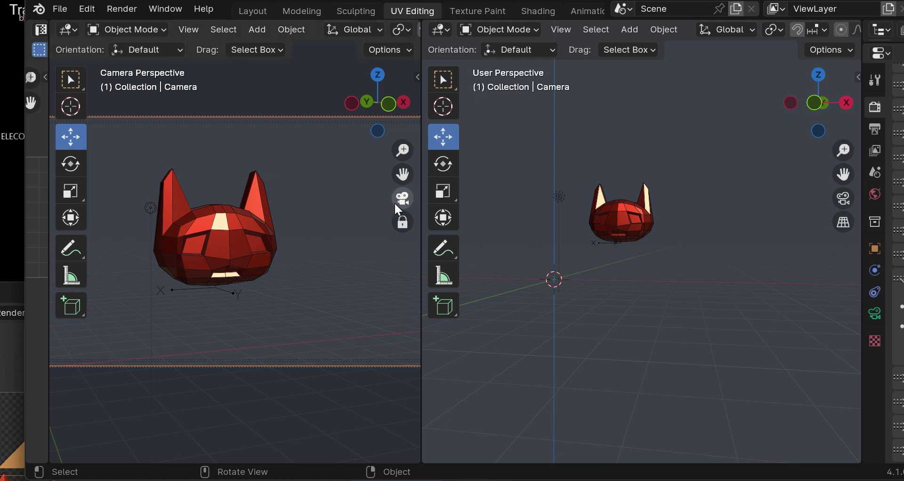
drag(423, 190, 583, 175)
scroll(345, 274, up, 1)
scroll(343, 274, down, 2)
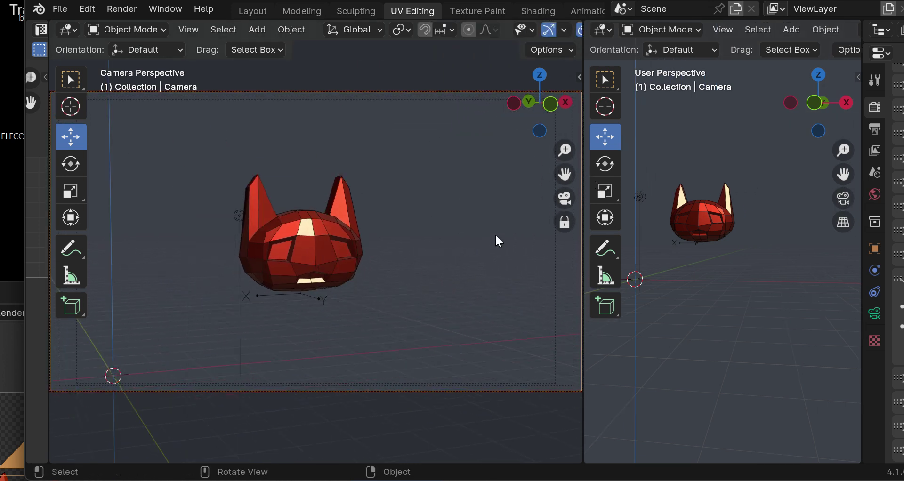
Move the locked camera closer to the head and orbit it to face the head from the front
click(568, 199)
click(569, 199)
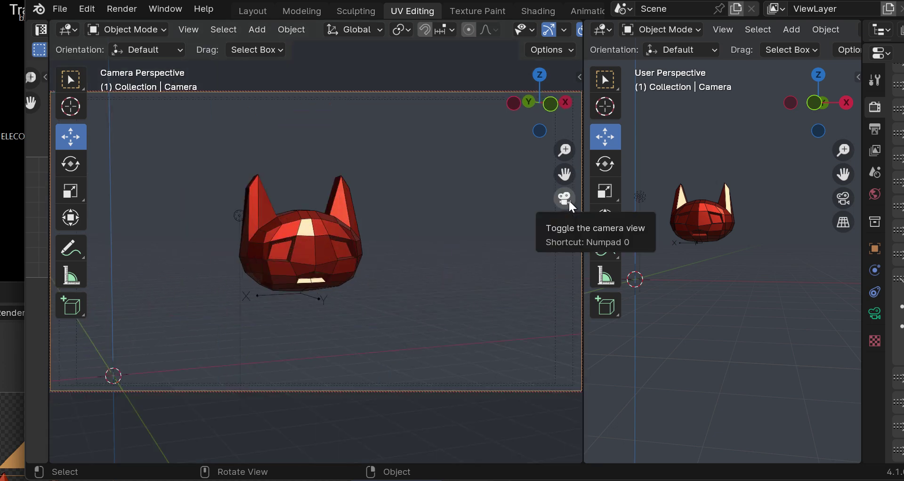
mouse_move(540, 102)
mouse_down()
mouse_move(503, 104)
mouse_move(565, 105)
mouse_move(539, 104)
mouse_up()
scroll(298, 258, up, 4)
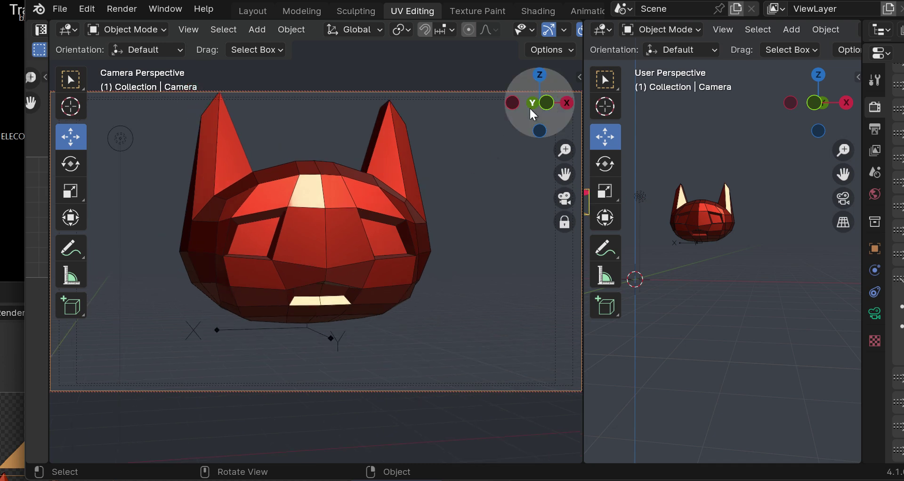
drag(541, 106, 529, 115)
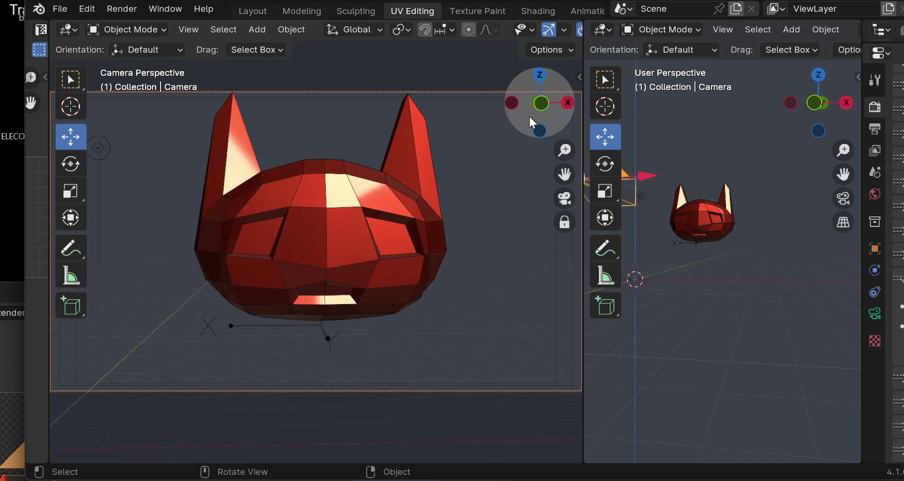
Turn off the Camera to View lock for the camera-view viewport and hide its sidebar
click(577, 76)
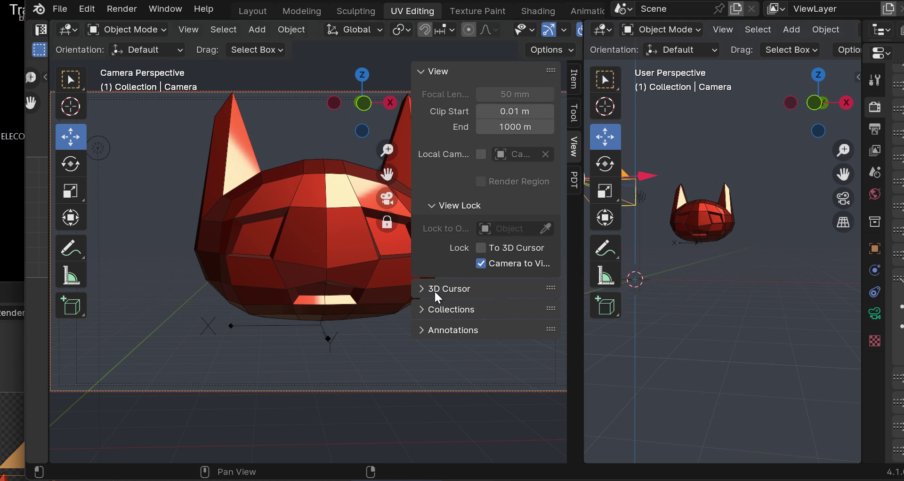
click(483, 261)
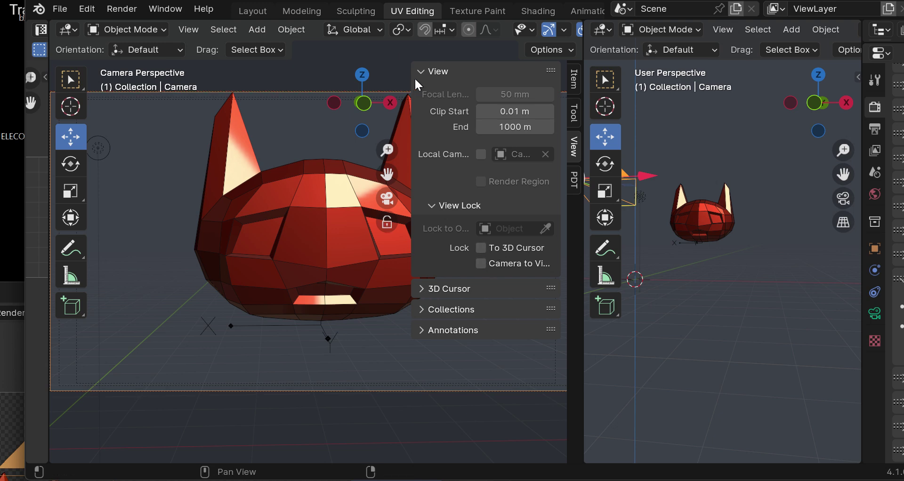
key(n)
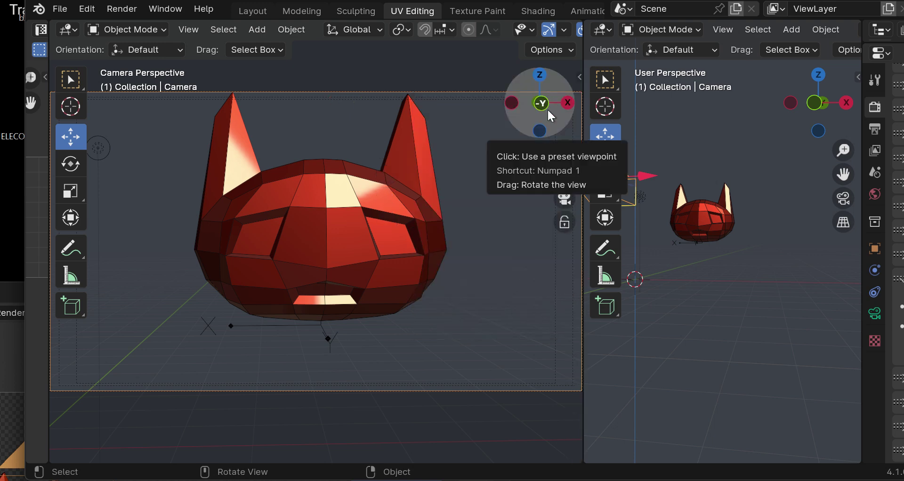
Examine the head by orbiting, zooming and panning the unlocked viewport without moving the camera
mouse_move(547, 108)
mouse_down()
mouse_move(532, 111)
mouse_move(589, 137)
mouse_move(586, 106)
mouse_move(546, 107)
mouse_up()
scroll(442, 162, up, 1)
scroll(443, 162, up, 2)
drag(564, 174, 692, 169)
drag(531, 122, 564, 118)
drag(513, 84, 539, 126)
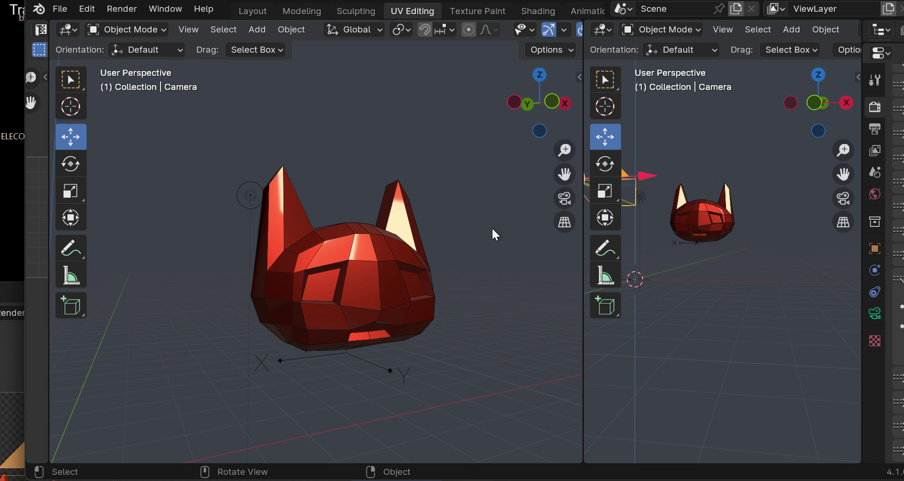
scroll(492, 233, up, 2)
drag(564, 174, 602, 132)
mouse_move(536, 111)
mouse_down()
mouse_move(400, 113)
mouse_move(506, 122)
mouse_move(534, 111)
mouse_up()
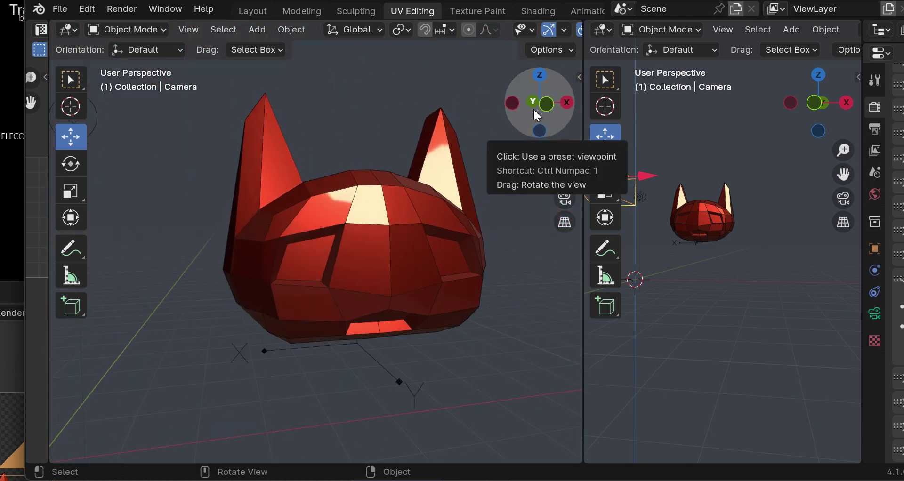
Narrow the unlocked viewport, return it to the camera view, and enable its Camera to View lock
drag(581, 207, 474, 201)
click(456, 198)
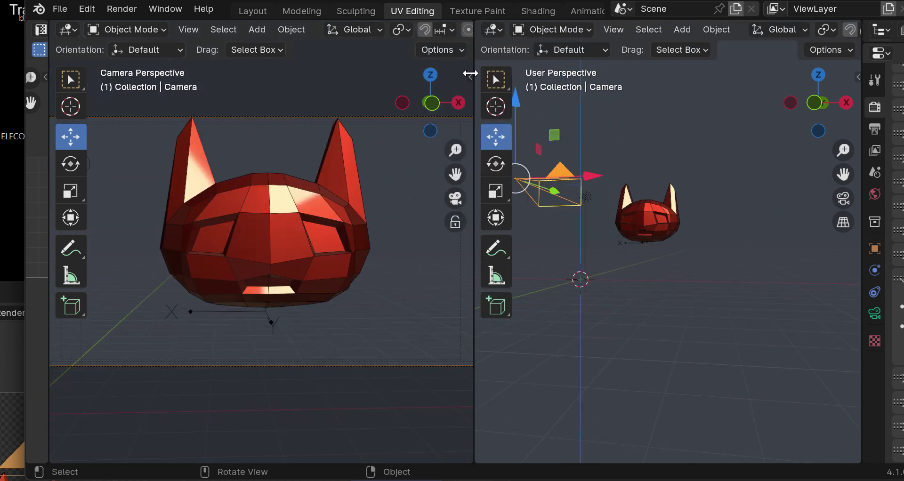
click(470, 77)
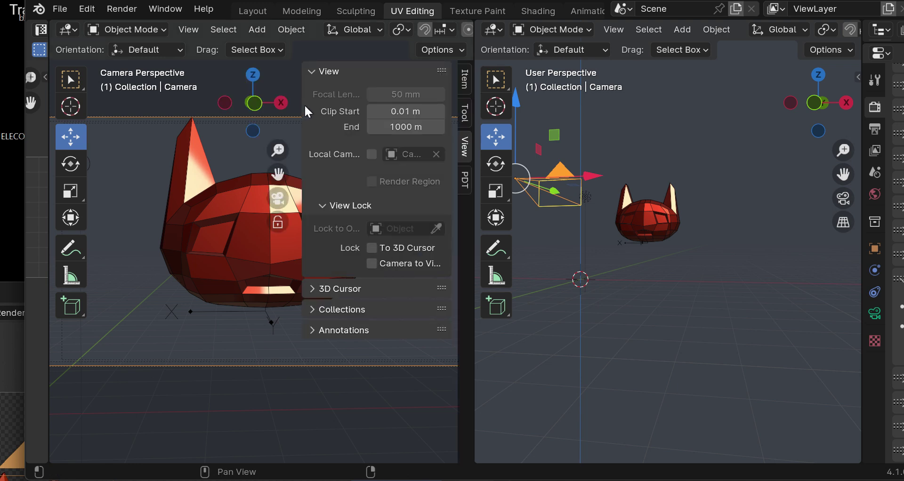
drag(303, 104, 228, 126)
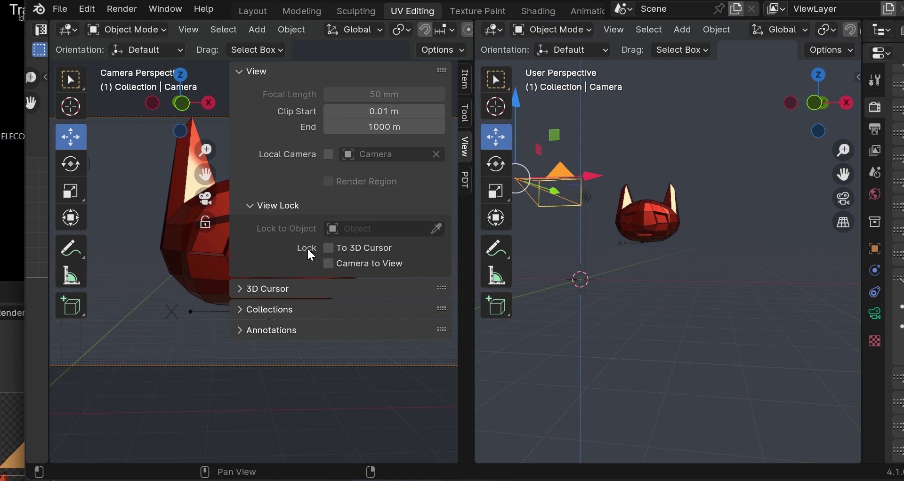
click(328, 264)
click(335, 47)
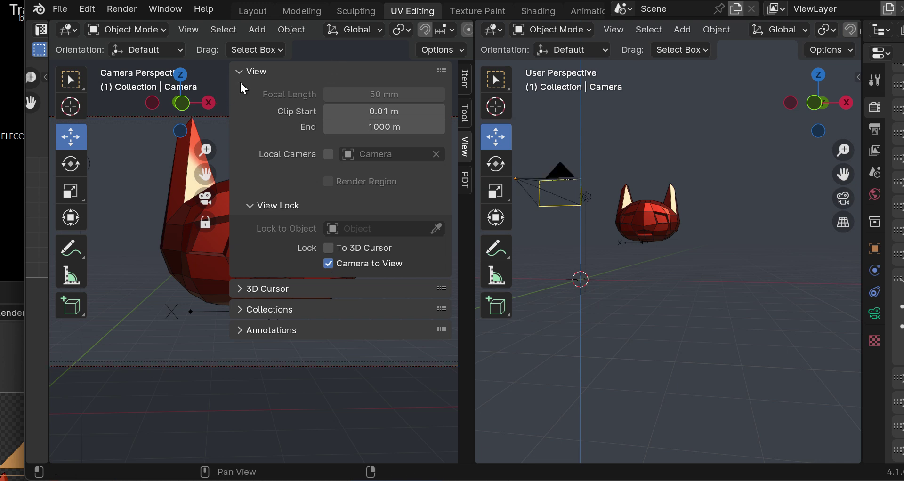
drag(240, 84, 335, 123)
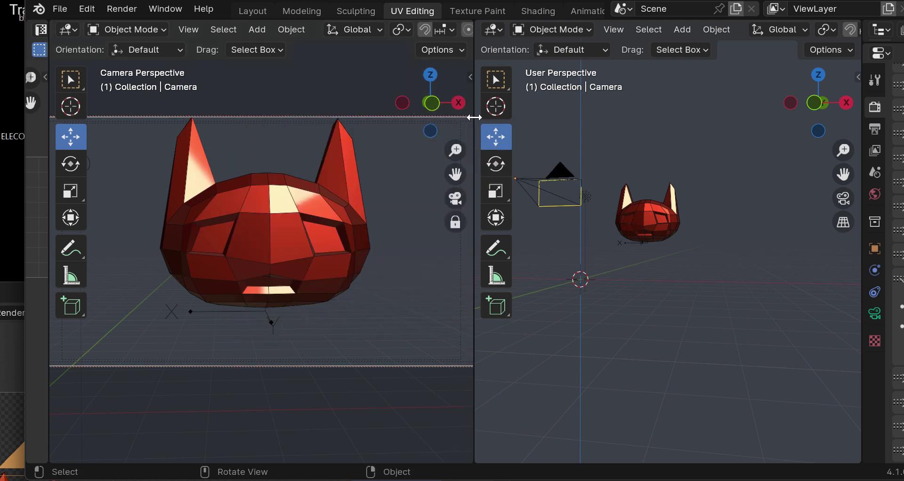
Widen the camera-view viewport and orbit the locked camera slightly around the head
drag(472, 121, 548, 121)
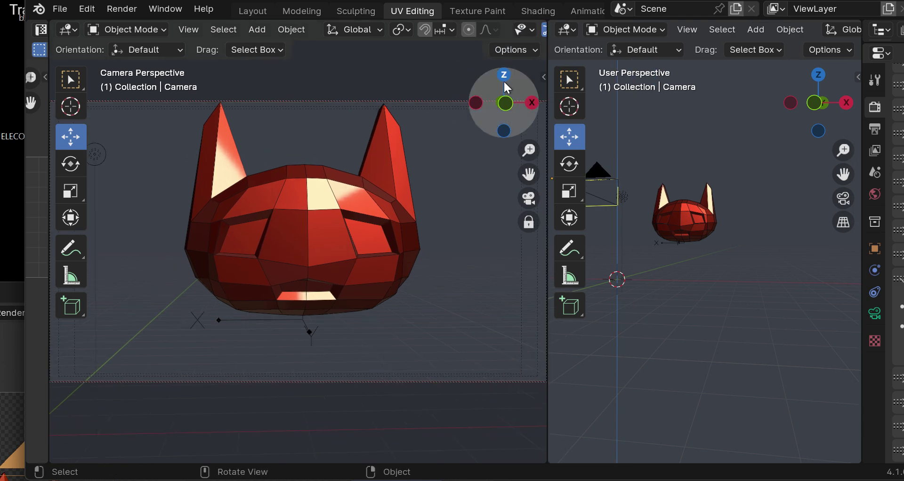
drag(497, 106, 123, 101)
drag(478, 101, 689, 90)
drag(301, 123, 258, 64)
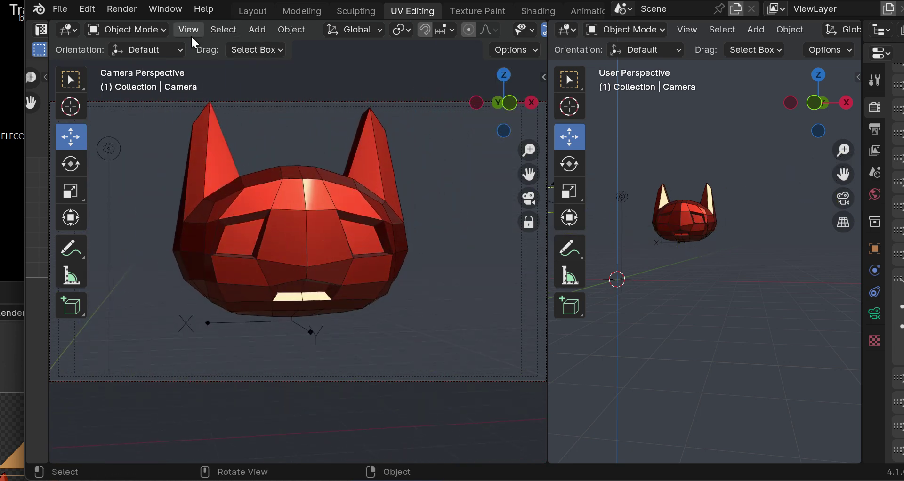
Make Head_Cube the active object, deselect it, and frame the camera bounds in the camera-view viewport
click(295, 189)
click(296, 84)
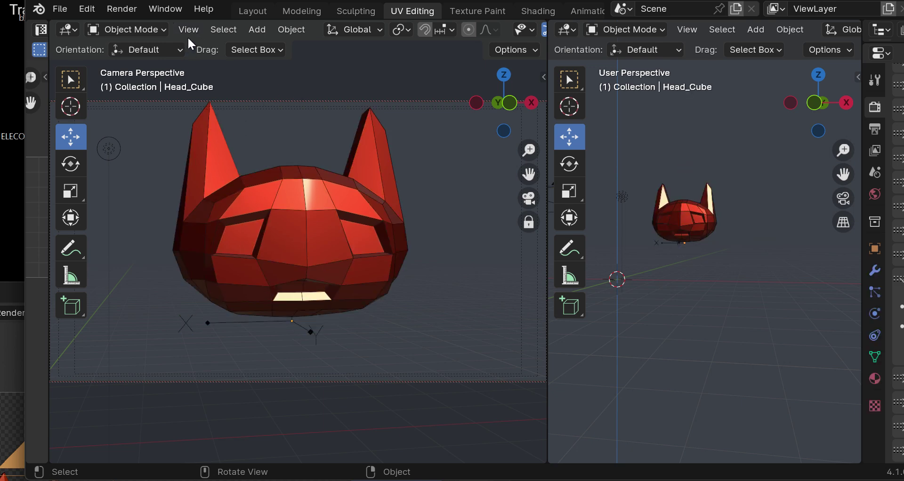
click(224, 30)
mouse_move(193, 29)
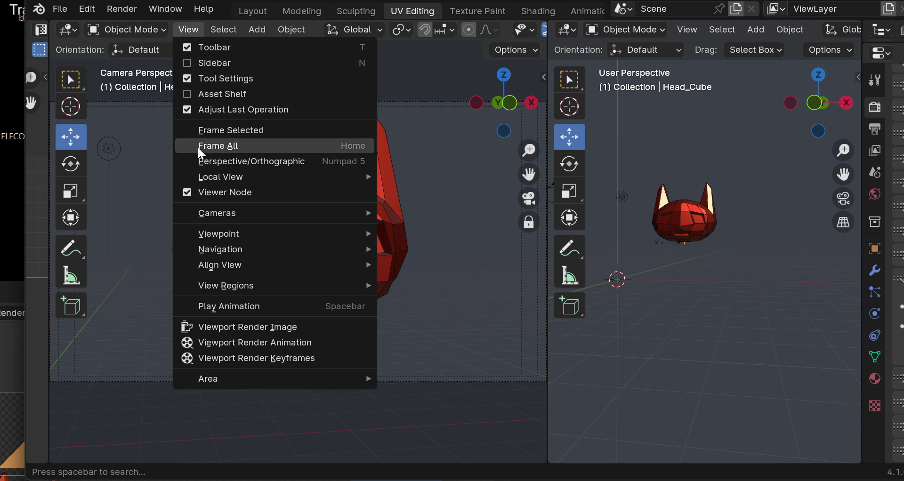
mouse_move(234, 215)
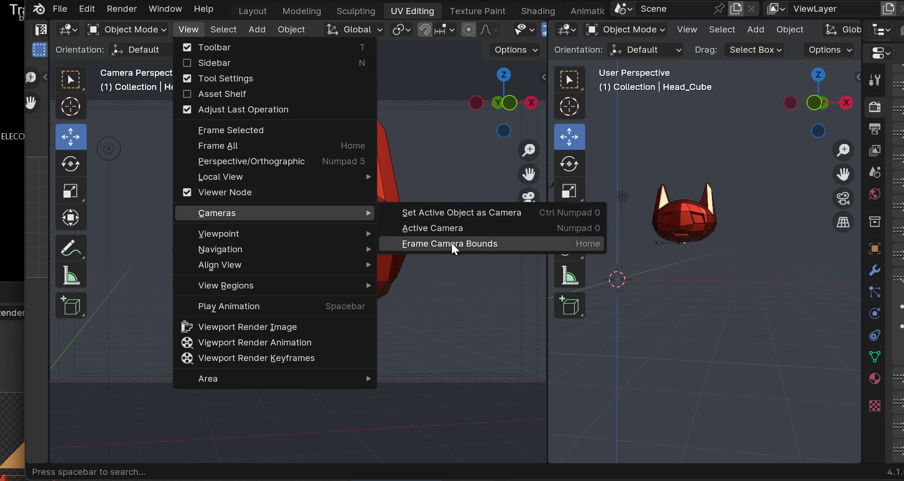
click(492, 244)
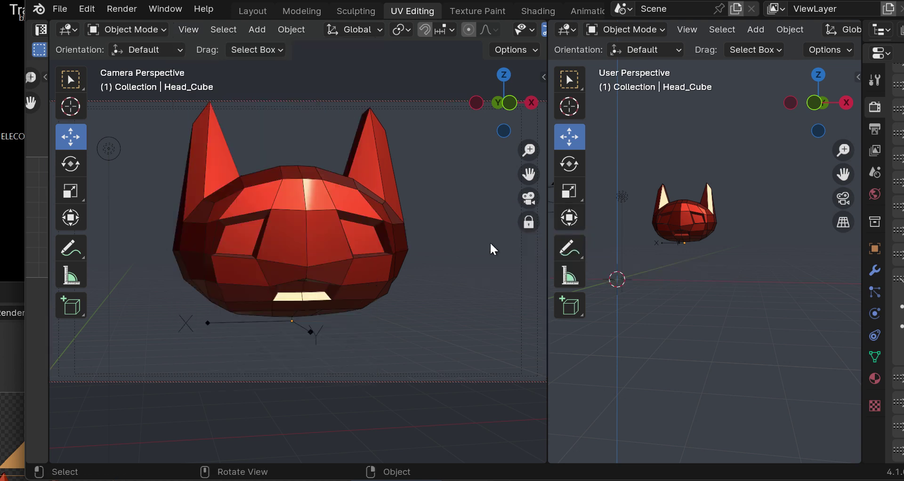
Move the locked camera slightly closer to the head and apply Frame Camera Bounds again
scroll(343, 152, down, 3)
scroll(343, 152, up, 4)
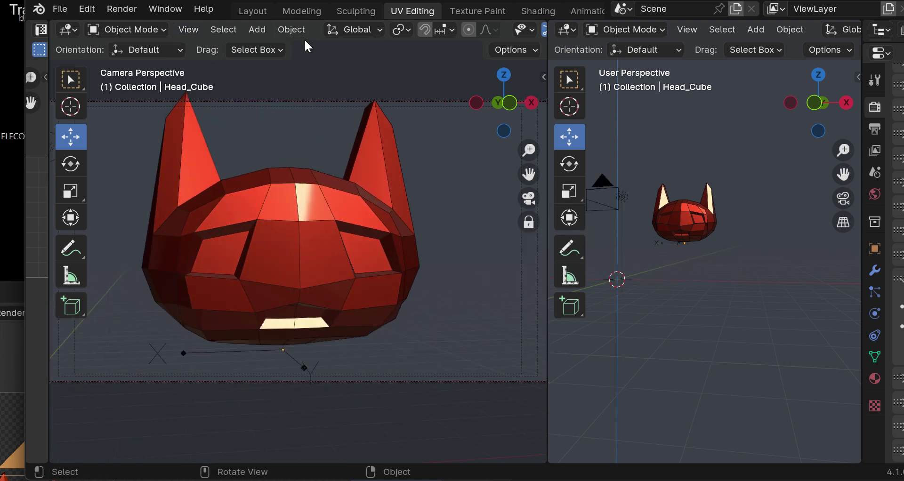
click(188, 29)
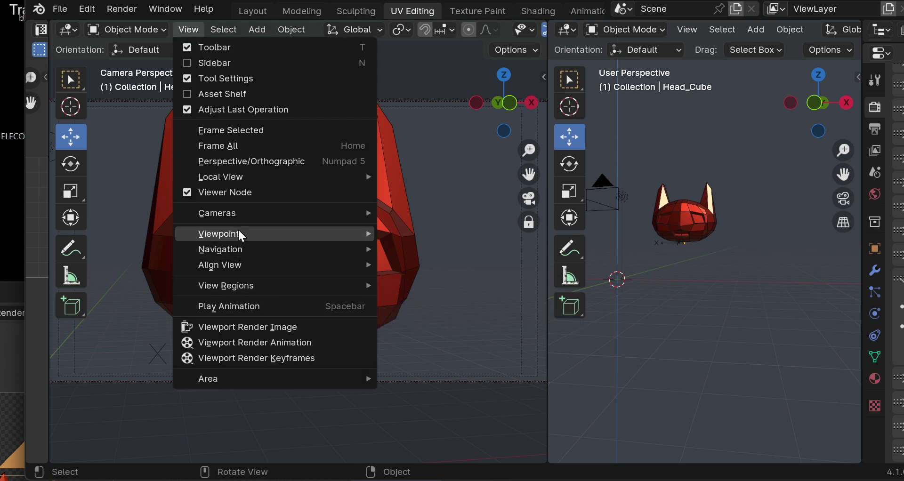
mouse_move(242, 213)
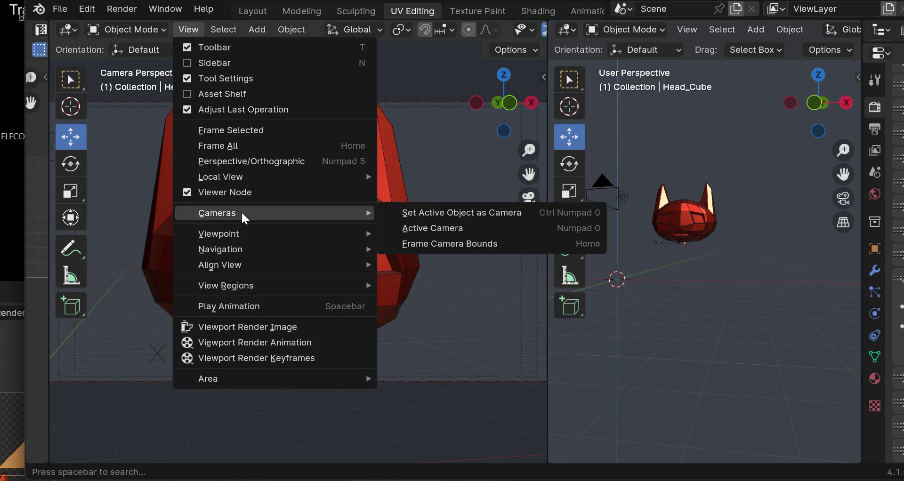
click(484, 246)
scroll(479, 241, down, 3)
scroll(402, 240, up, 3)
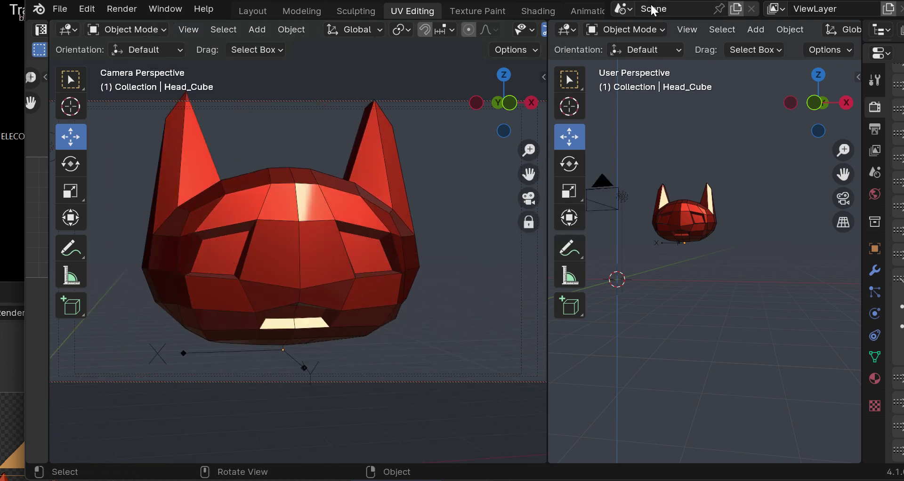
Switch the free perspective viewport to the camera view and apply Frame Camera Bounds to it
scroll(315, 199, down, 4)
scroll(316, 200, up, 3)
click(842, 200)
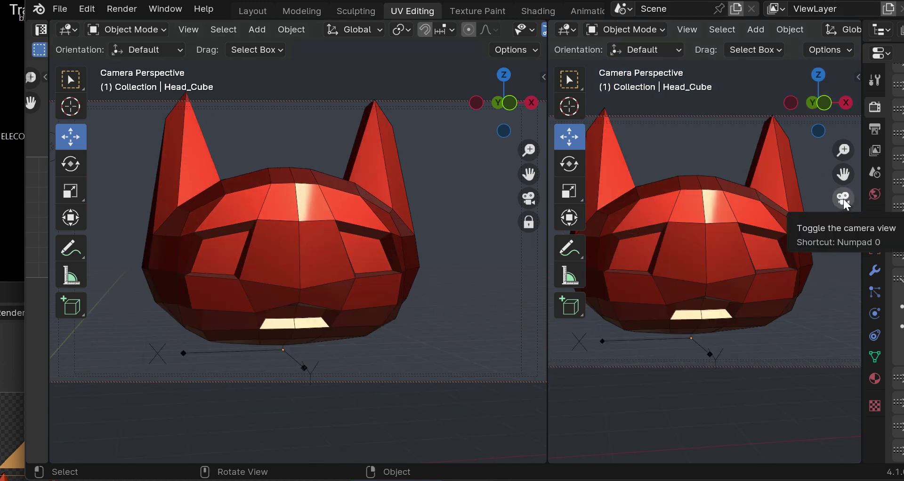
click(690, 30)
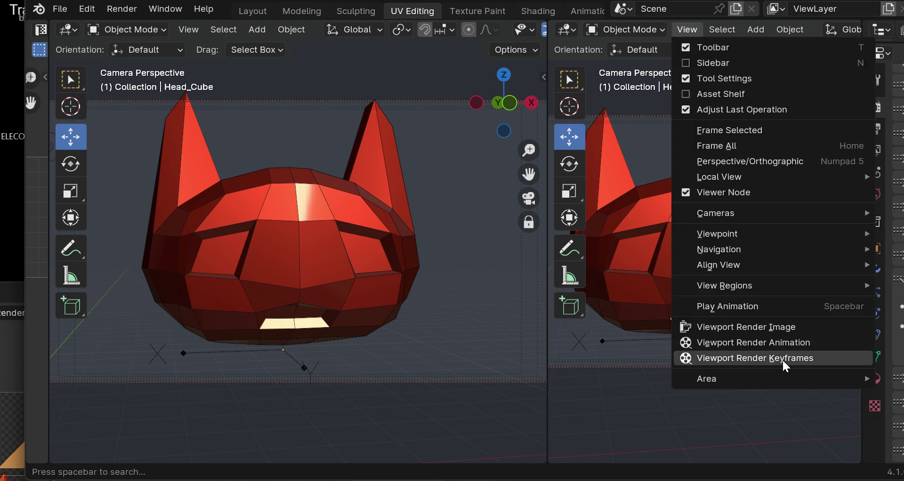
mouse_move(709, 218)
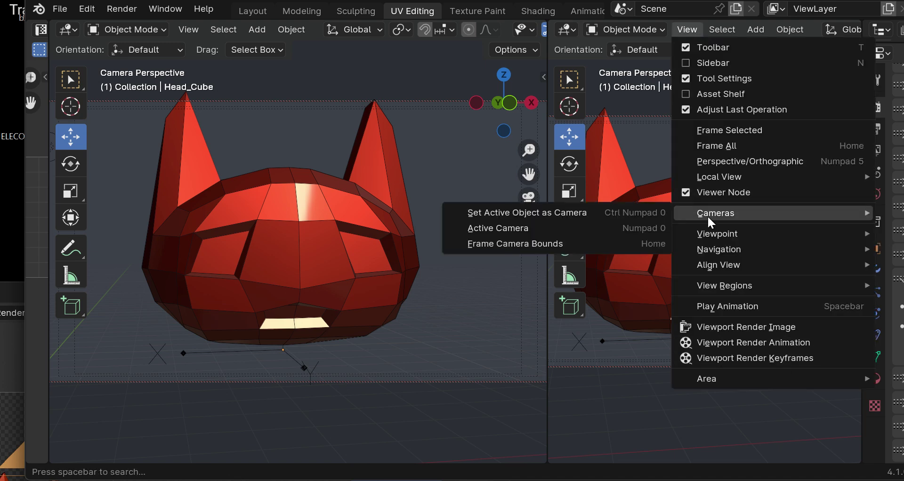
click(480, 244)
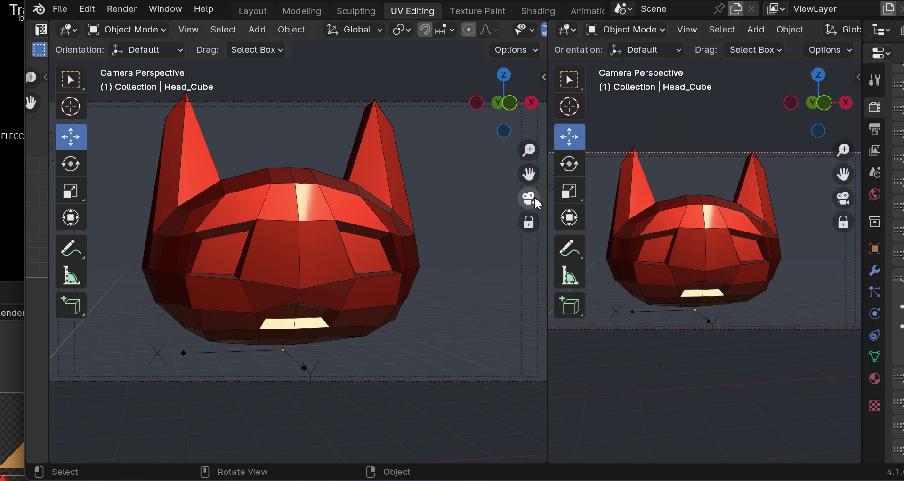
Return the second viewport to free perspective, orbit it around the head, and widen it against the camera-view viewport
drag(546, 194, 487, 137)
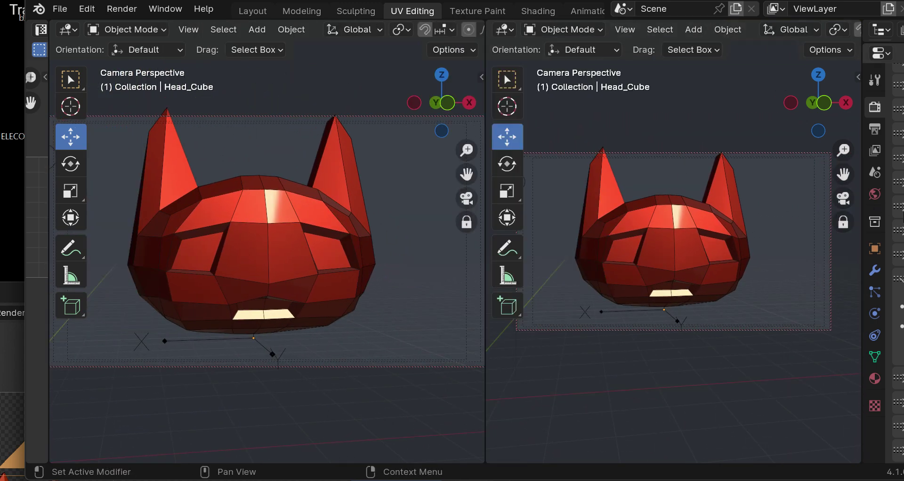
click(850, 207)
scroll(629, 236, up, 5)
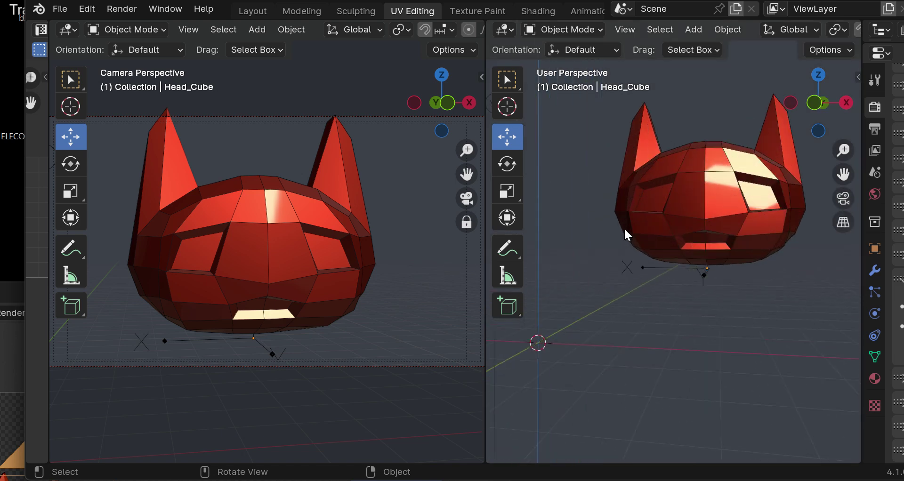
drag(812, 128, 827, 110)
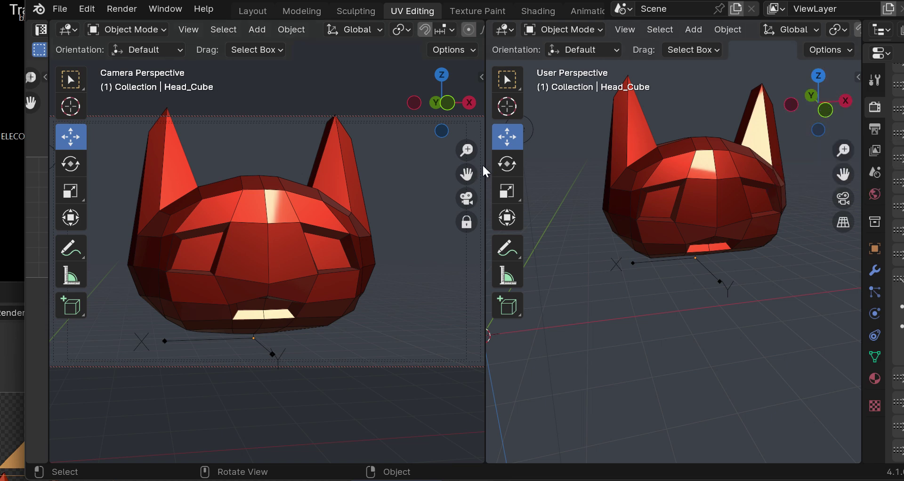
drag(485, 169, 367, 170)
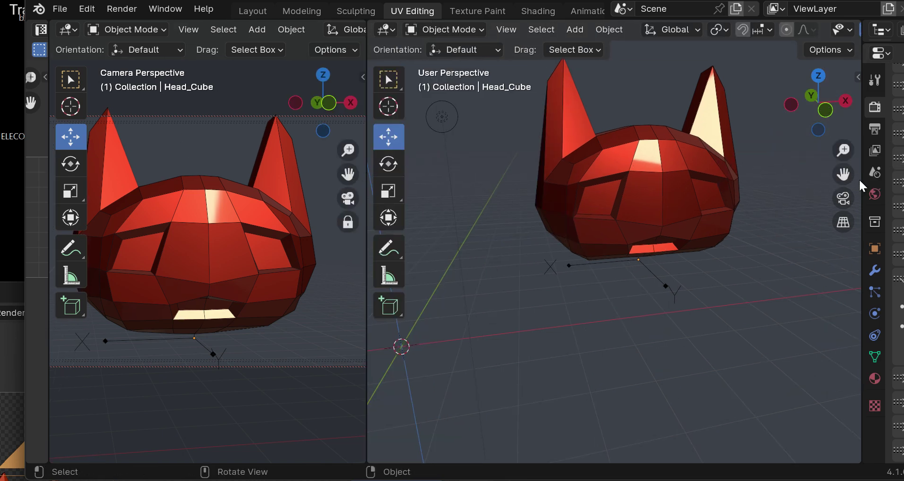
Widen the Properties editor, show the scene's output settings, and reframe the head in the narrowed perspective viewport
drag(861, 177, 568, 155)
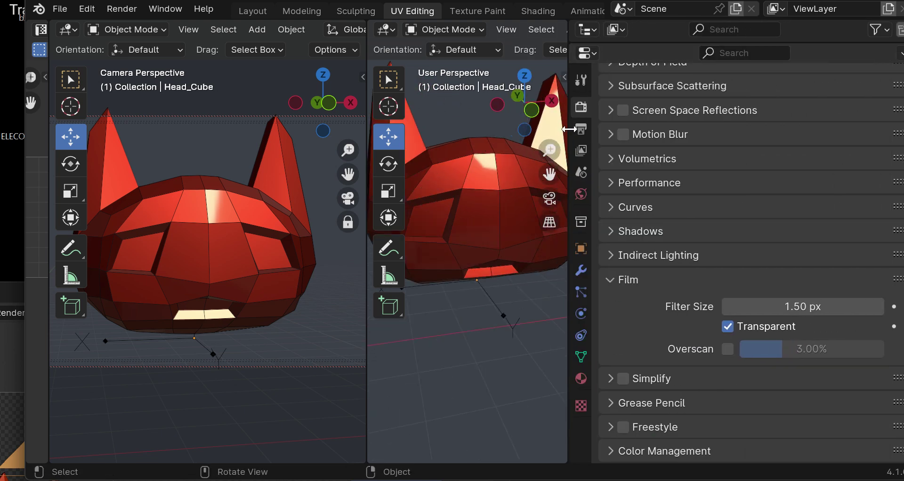
scroll(640, 100, up, 10)
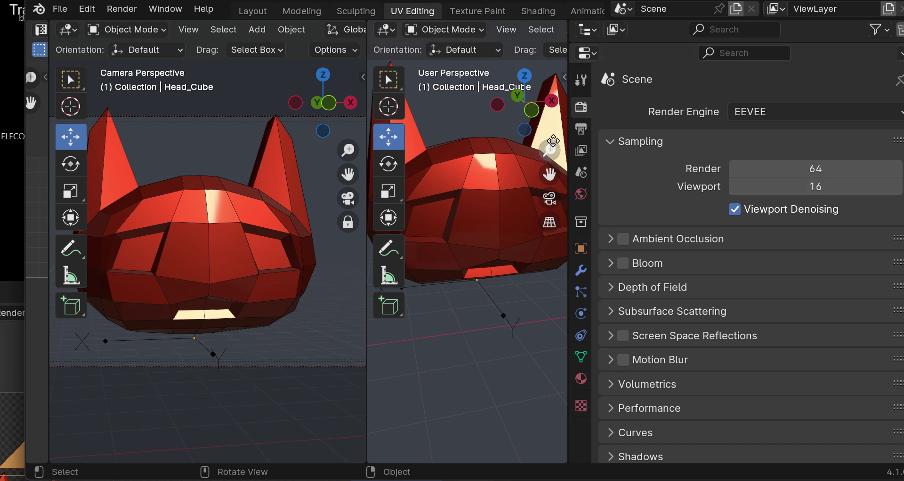
click(580, 130)
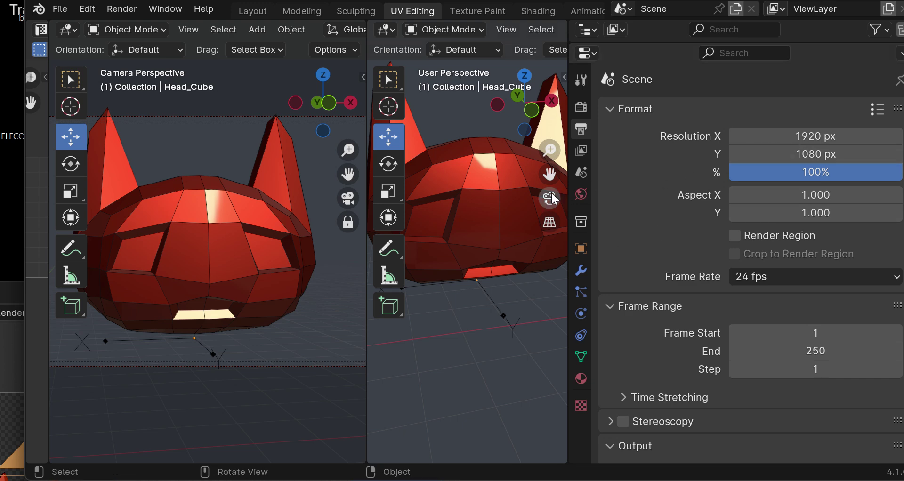
middle_drag(563, 185, 531, 188)
scroll(531, 188, down, 2)
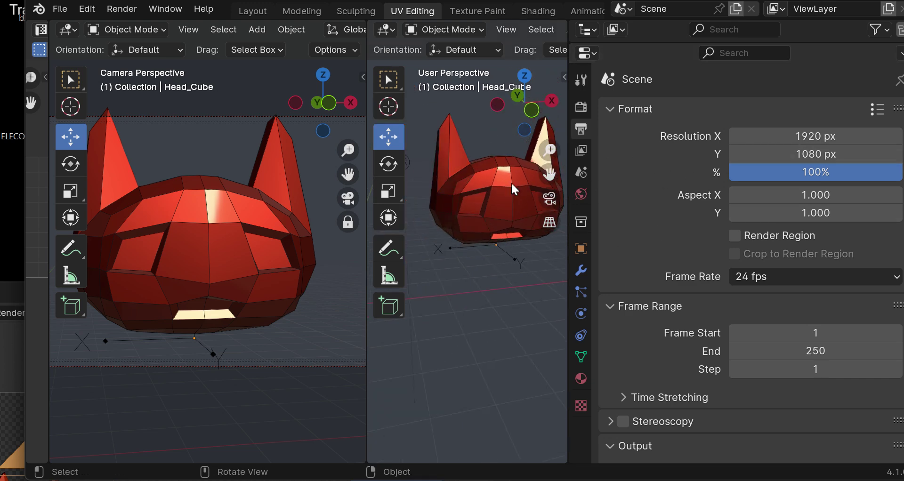
Resize the Properties editor until it covers most of the perspective viewport to show the output format settings larger
drag(568, 147, 604, 152)
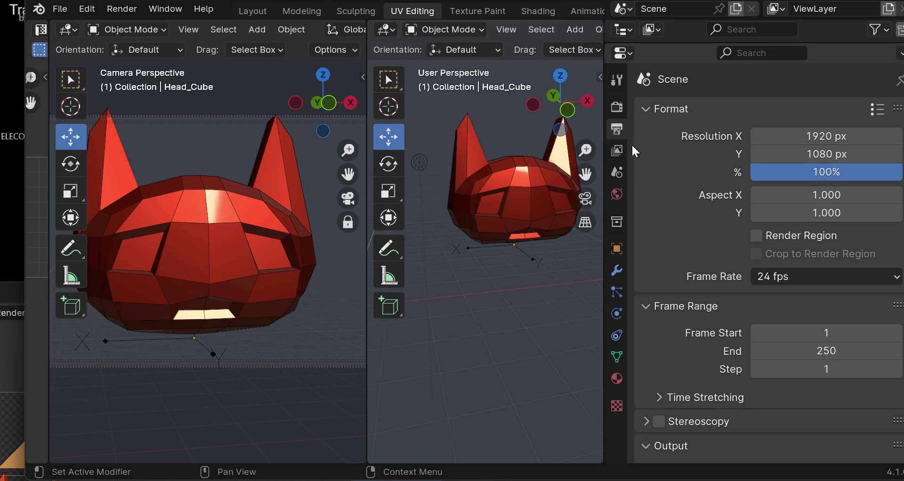
drag(626, 155, 595, 160)
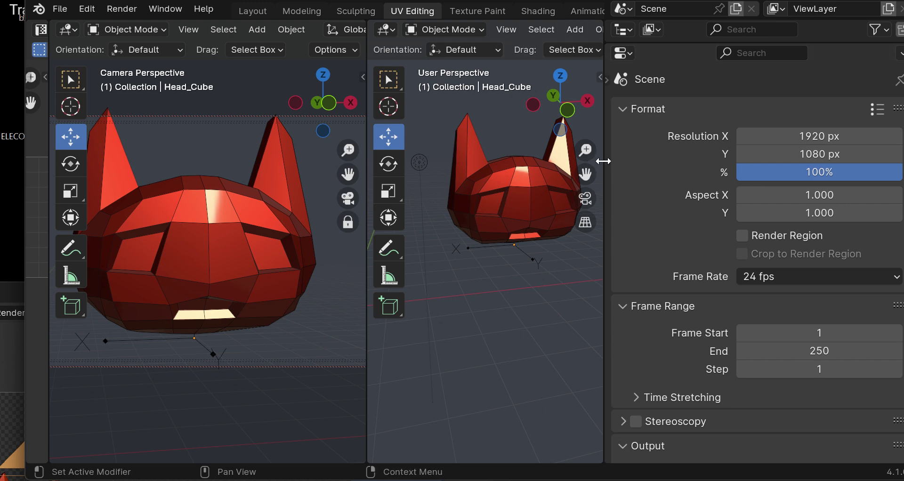
drag(608, 82, 617, 79)
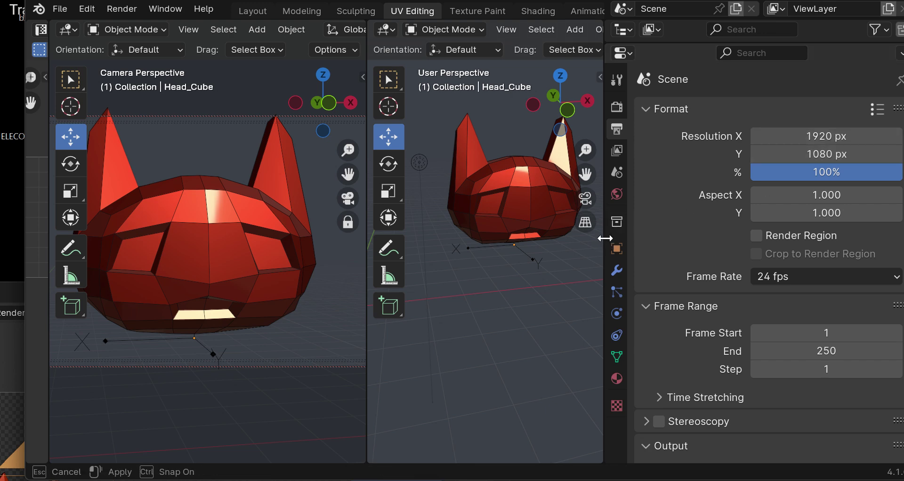
drag(604, 238, 414, 238)
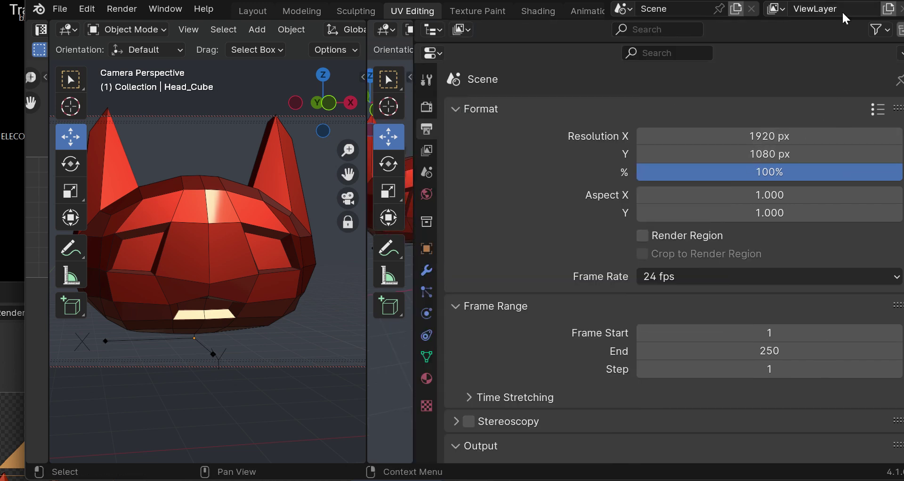
click(873, 1)
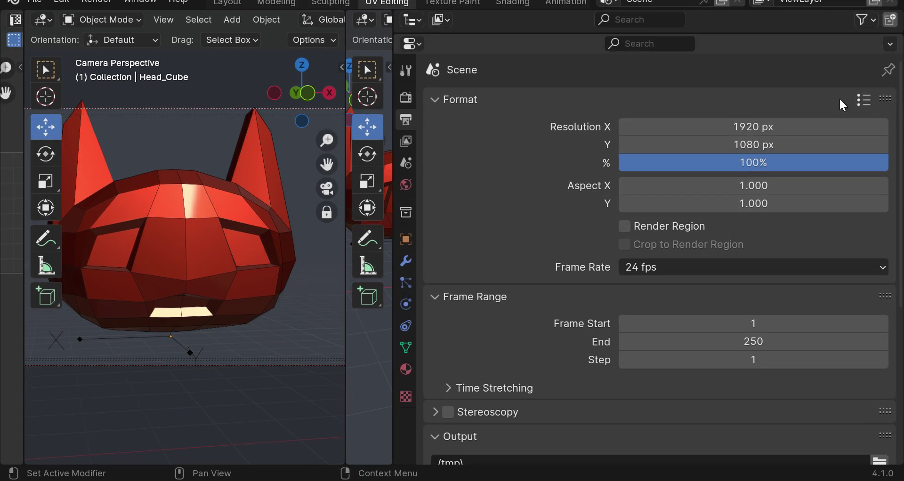
click(865, 100)
click(862, 99)
Narrow the Properties editor, enlarge the free perspective viewport, and switch it to the camera view
drag(393, 214, 582, 214)
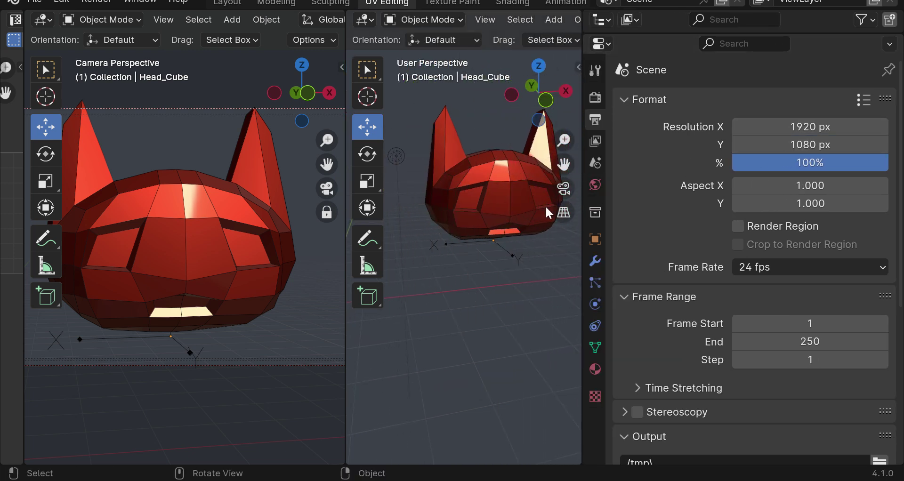
drag(346, 207, 120, 214)
click(563, 189)
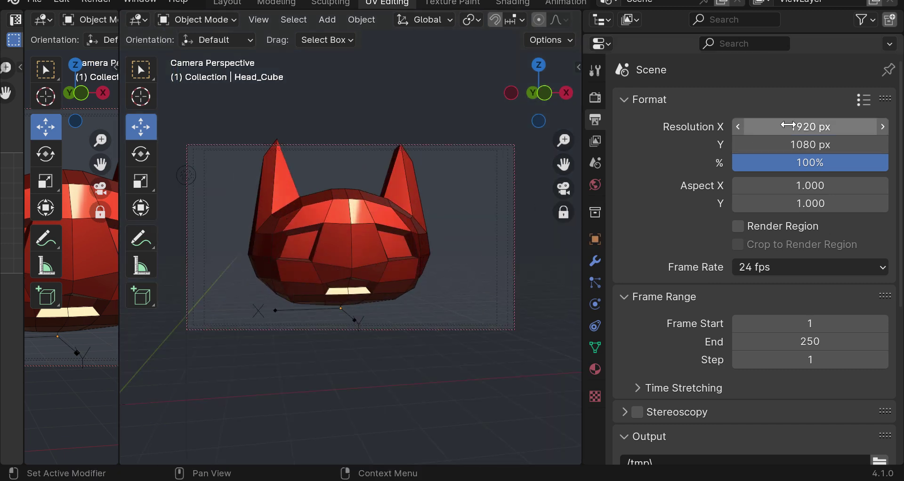
Set the render resolution X to 1218 px and bring the locked camera closer and slightly around the head
drag(810, 126, 728, 127)
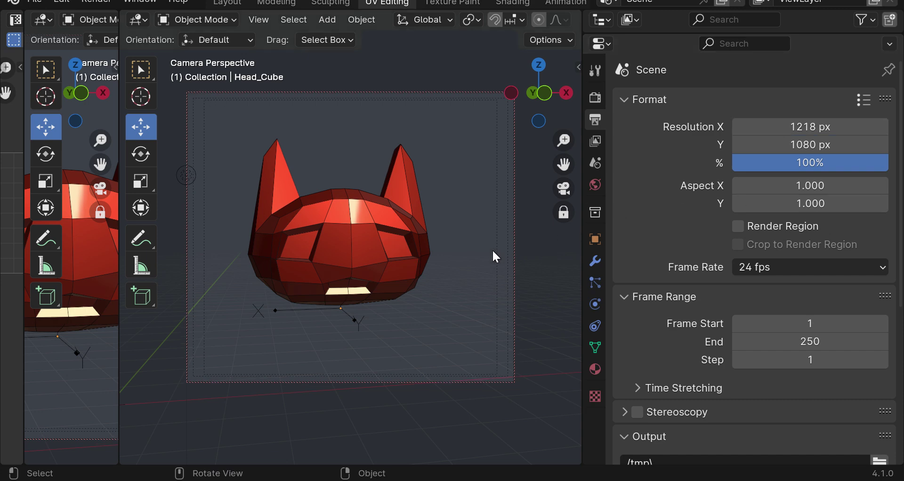
scroll(412, 273, up, 3)
drag(573, 167, 619, 207)
mouse_move(537, 107)
mouse_down()
mouse_move(501, 107)
mouse_move(558, 107)
mouse_move(472, 111)
mouse_move(535, 115)
mouse_move(548, 96)
mouse_move(532, 95)
mouse_move(548, 96)
mouse_move(536, 96)
mouse_move(546, 106)
mouse_move(541, 96)
mouse_up()
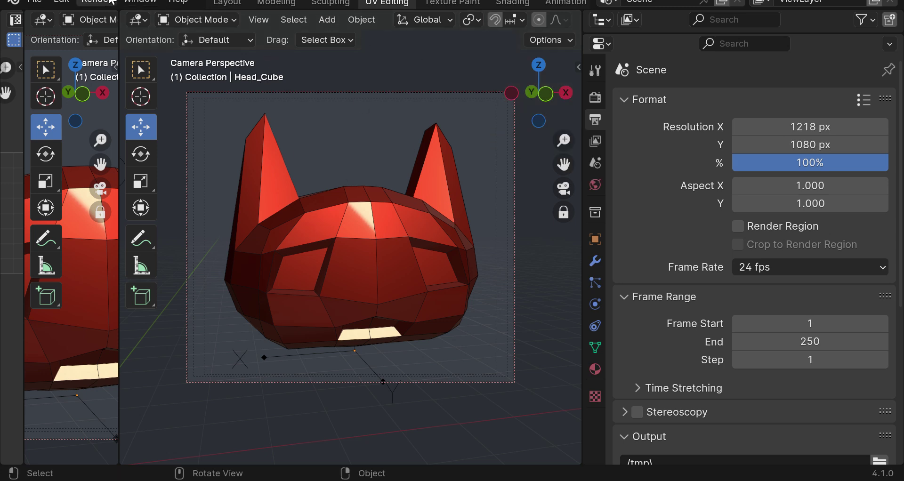
Render the image from the current camera angle and minimise the render result window
click(96, 3)
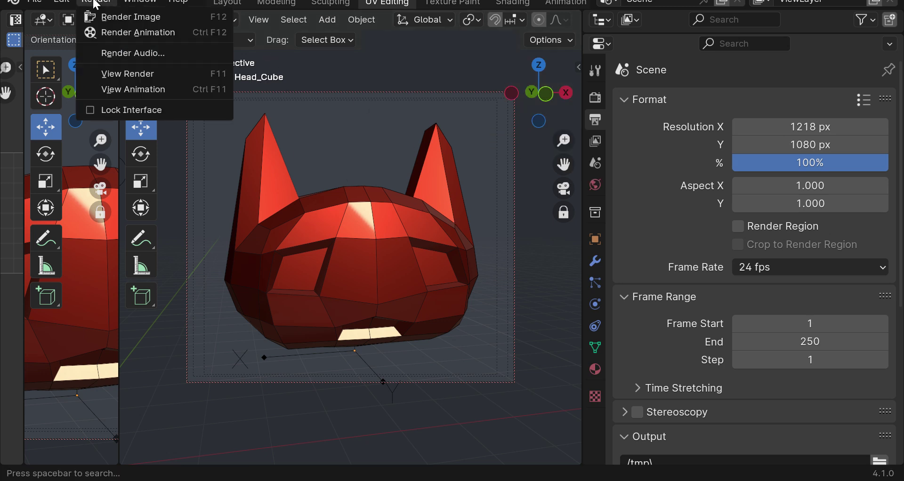
click(123, 20)
drag(135, 291, 361, 80)
click(650, 81)
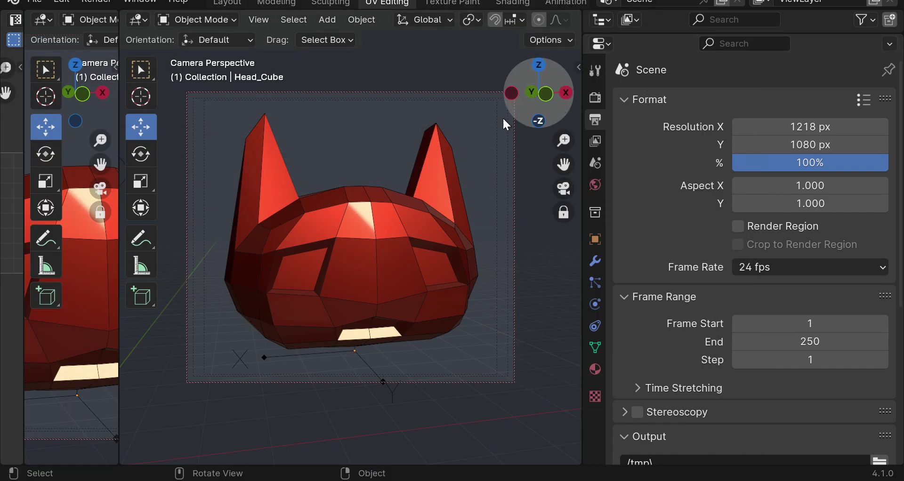
Orbit the locked camera to an angled view of the head in a wider viewport and run Viewport Render Image
mouse_move(543, 101)
mouse_down()
mouse_move(522, 102)
mouse_move(576, 100)
mouse_move(555, 102)
mouse_up()
drag(582, 64, 735, 32)
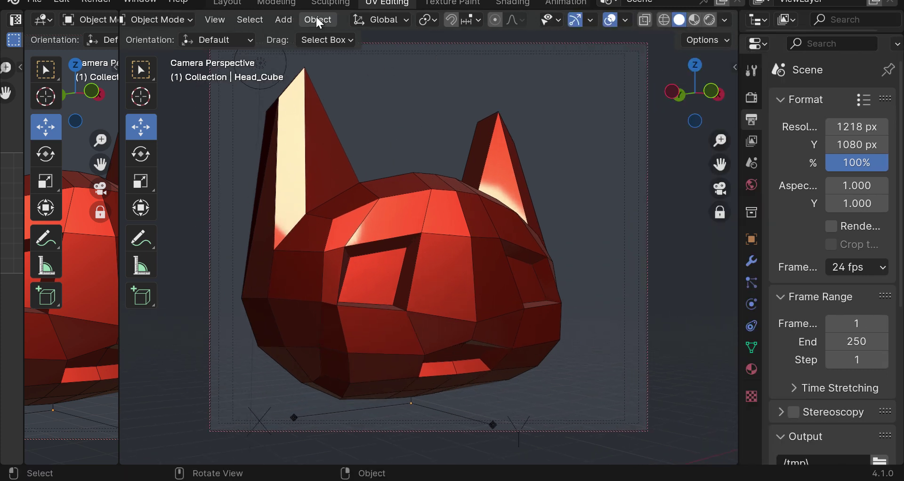
click(215, 19)
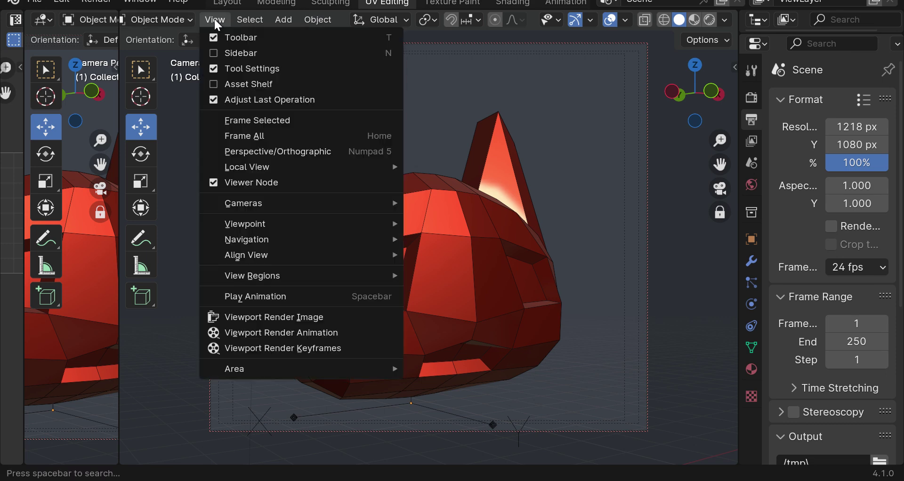
click(246, 318)
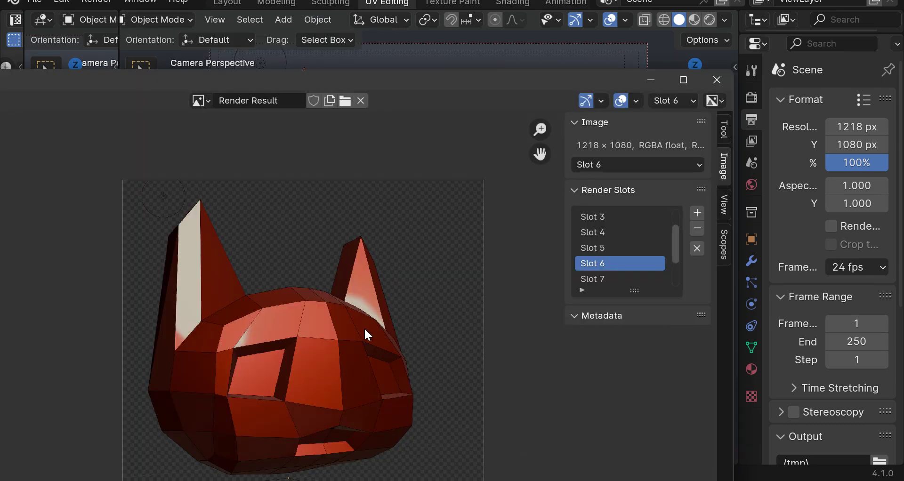
drag(540, 154, 585, 106)
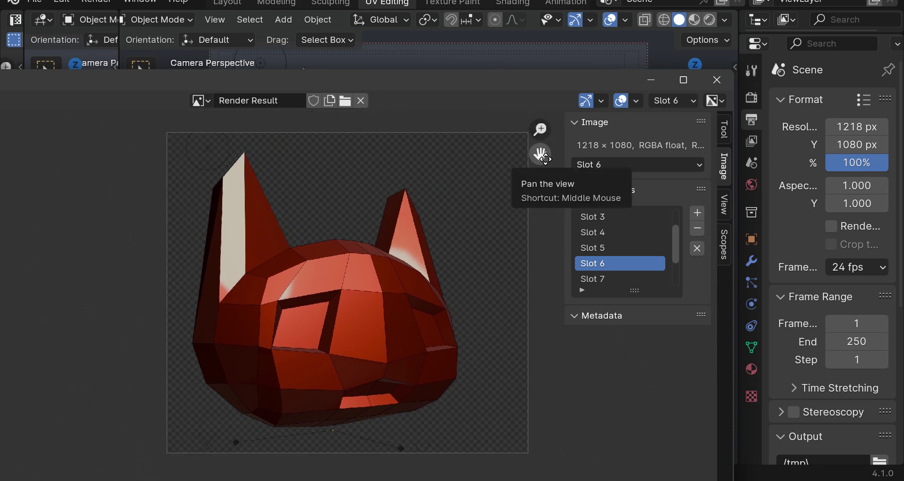
click(652, 81)
Widen the first camera viewport to sit evenly beside the second, and orbit the locked camera to a near-frontal view of the head
drag(690, 84, 218, 87)
drag(119, 178, 433, 178)
scroll(209, 228, down, 4)
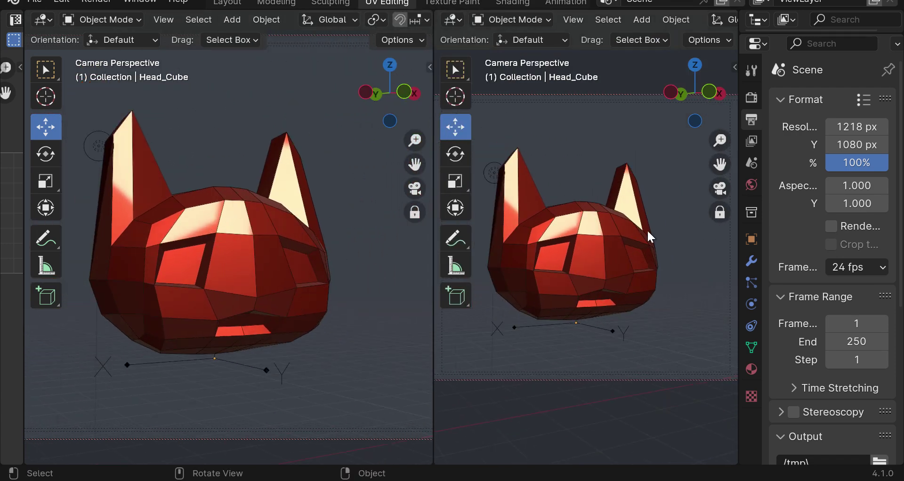
drag(695, 92, 698, 110)
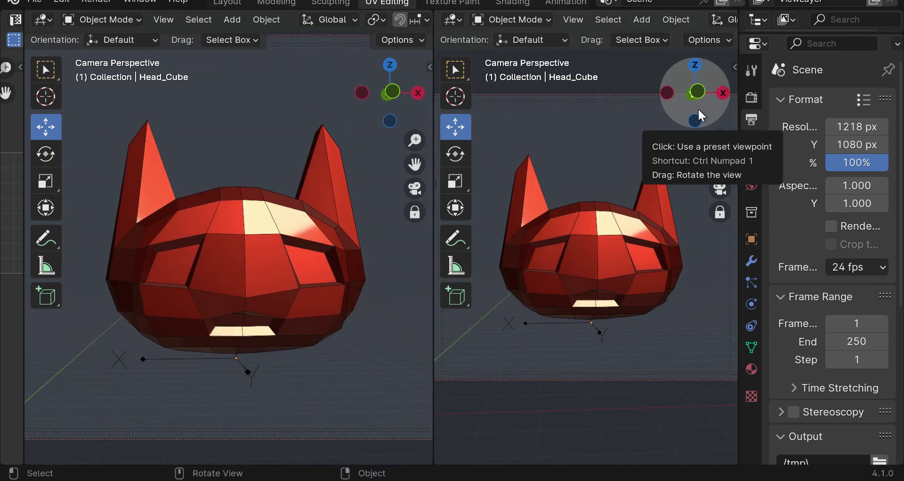